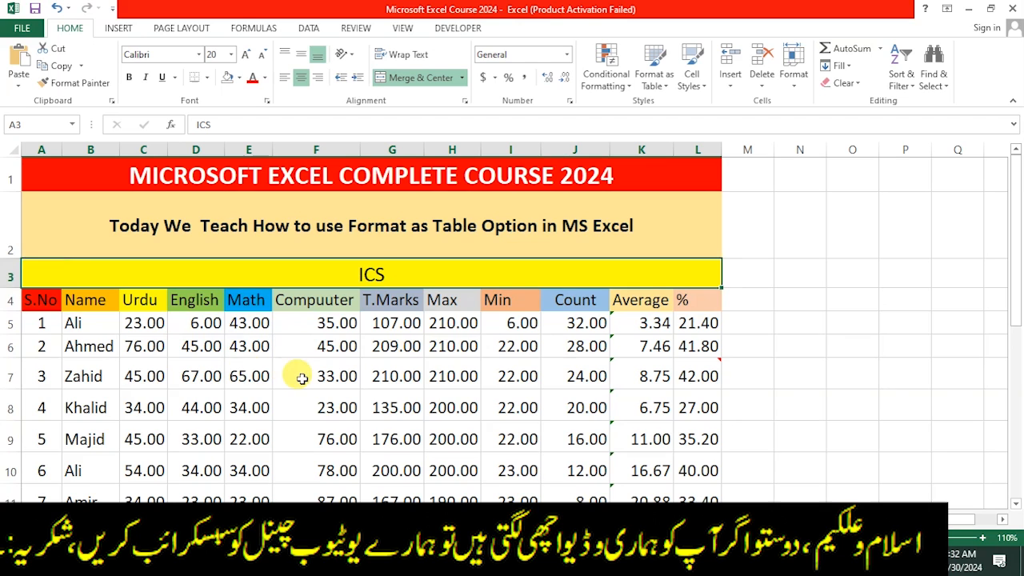
scroll(301, 378, "up", 1)
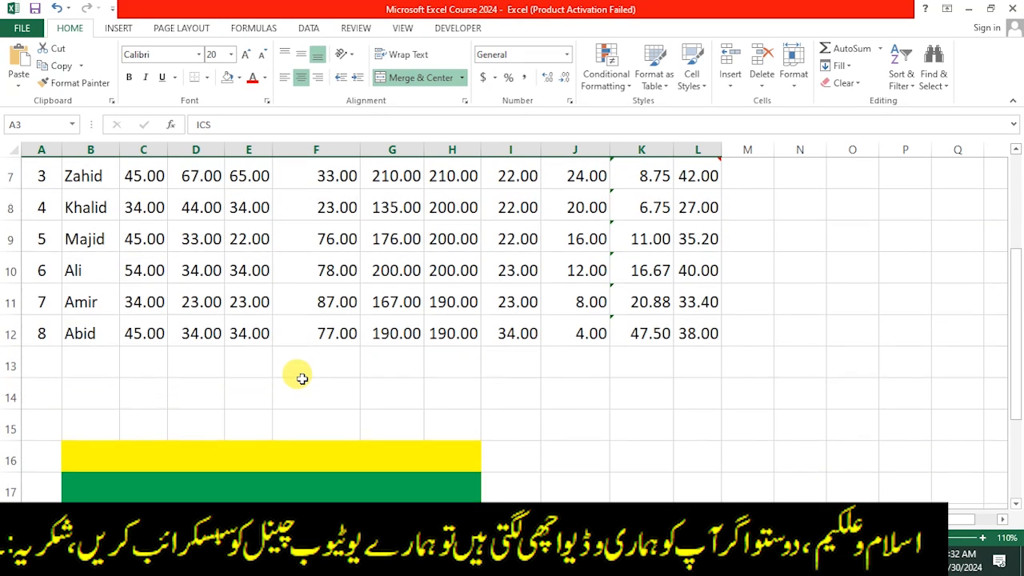
scroll(302, 379, "down", 3)
left_click_drag(830, 416, 814, 497)
key("Delete")
left_click(670, 361)
key("alt+Tab")
key("super+d")
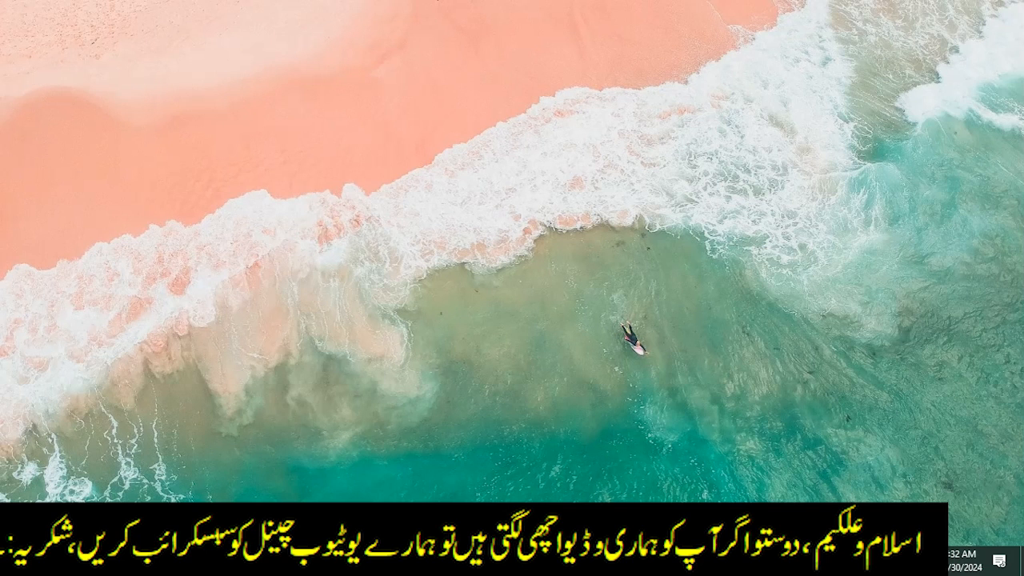
key("super+d")
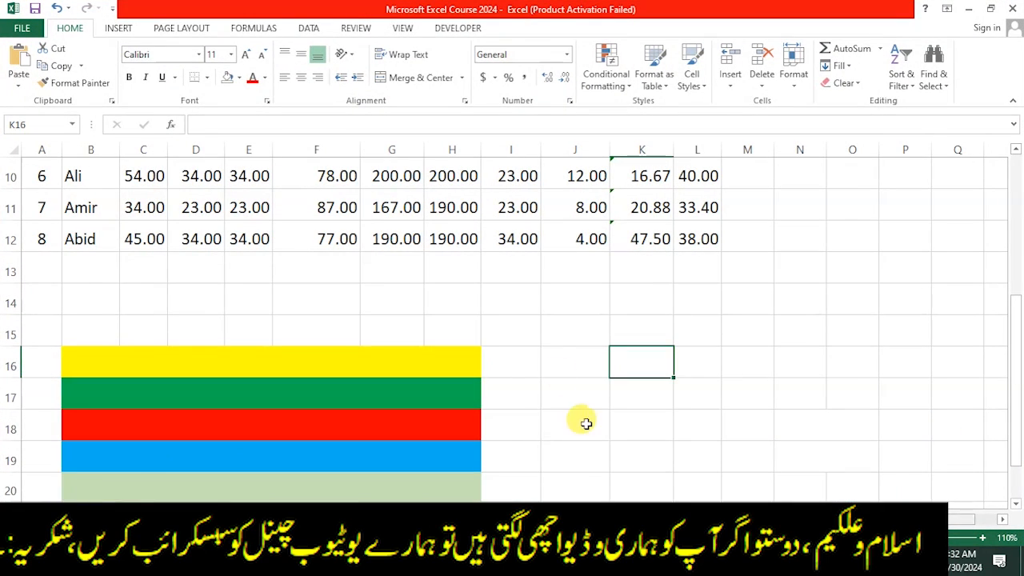
left_click(549, 352)
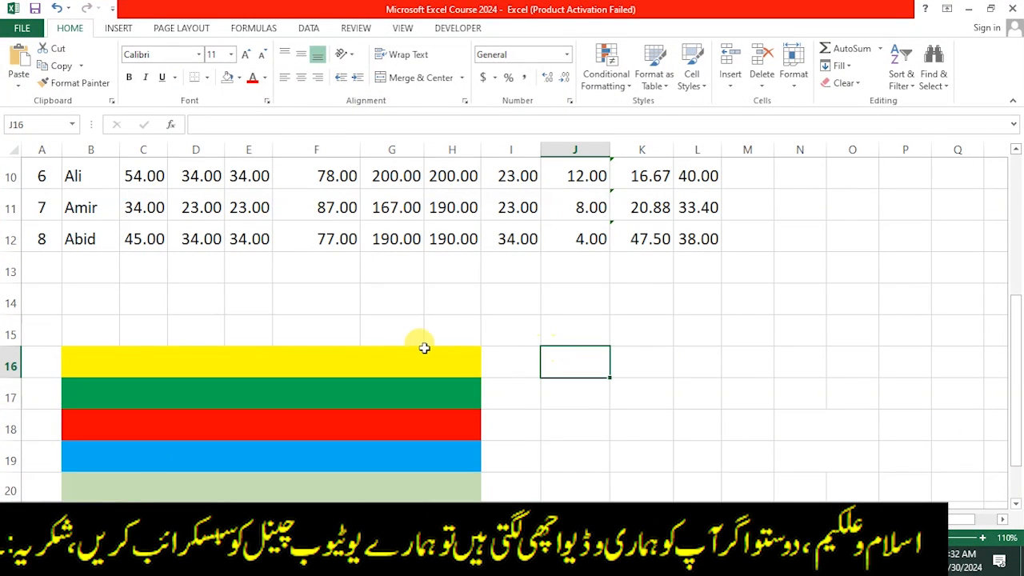
left_click(380, 358)
scroll(380, 357, "up", 3)
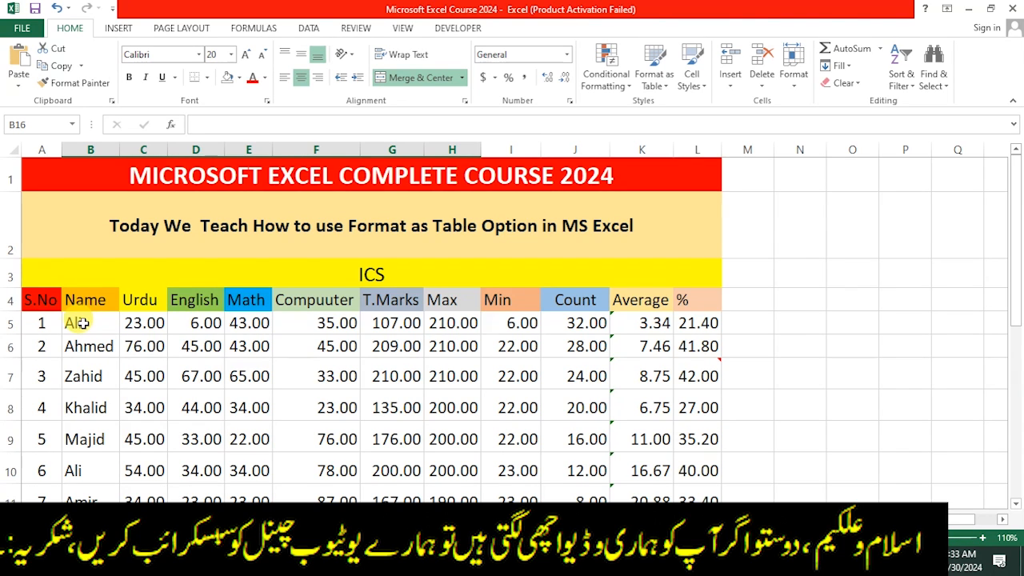
Format the range A4:L12 as a table with headers, using the blue medium style with banded rows
left_click(32, 301)
left_click_drag(32, 301, 681, 424)
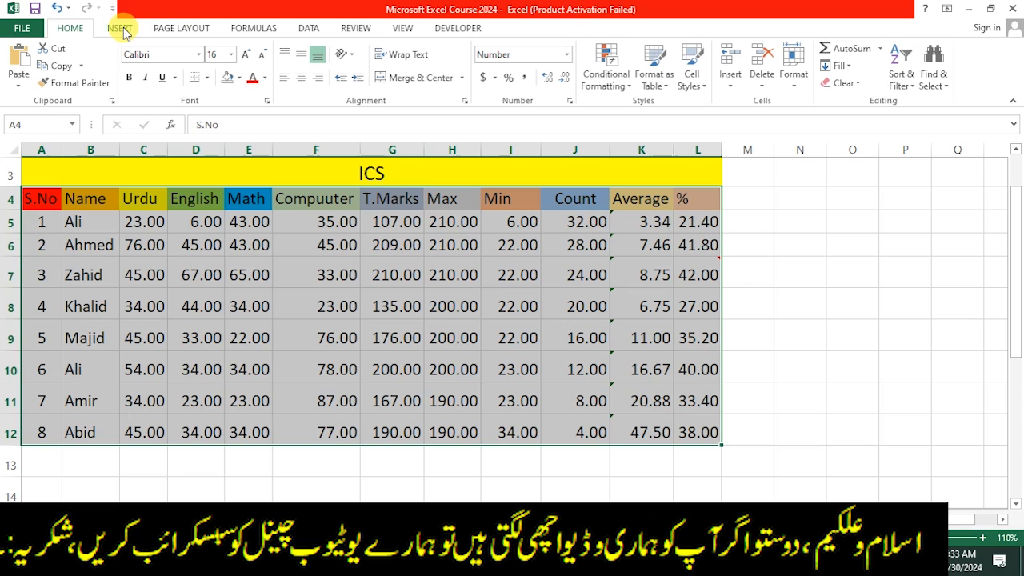
left_click(656, 84)
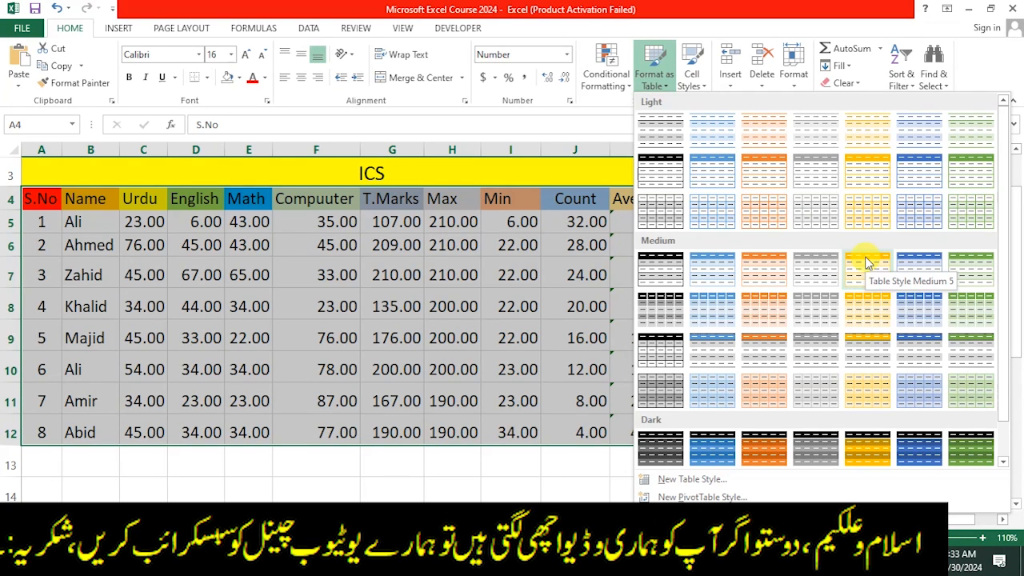
left_click(729, 313)
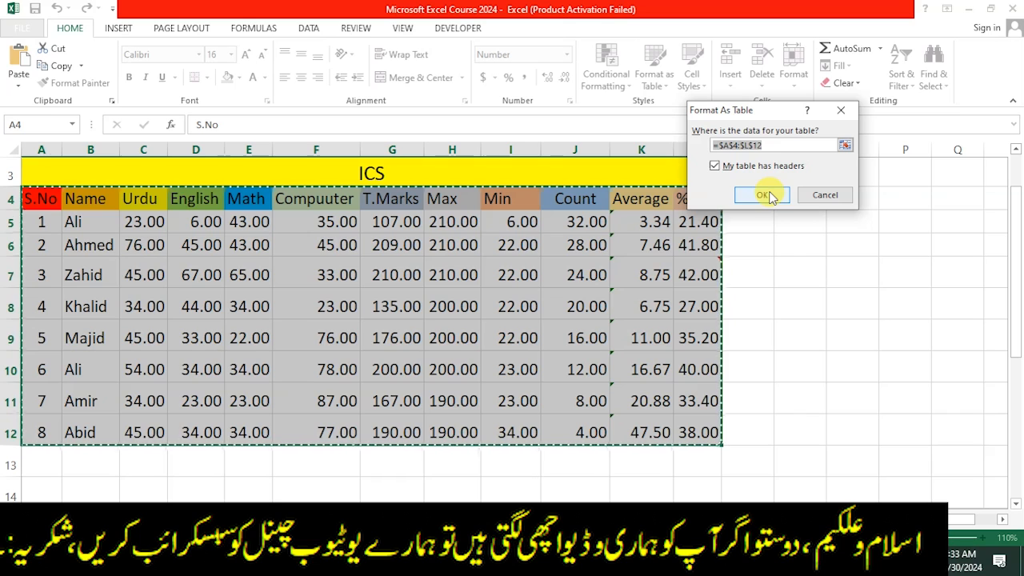
left_click(715, 167)
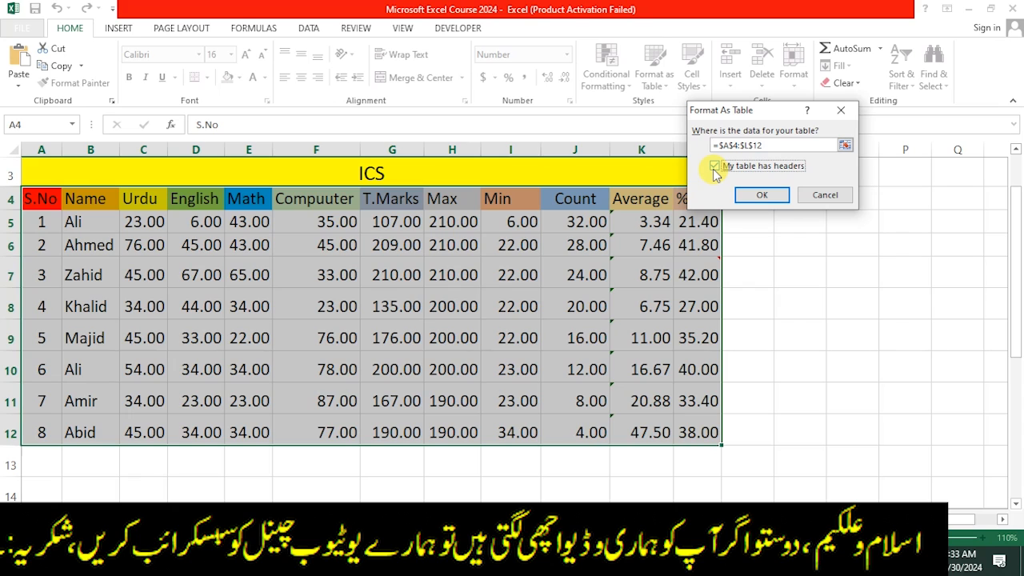
left_click(761, 197)
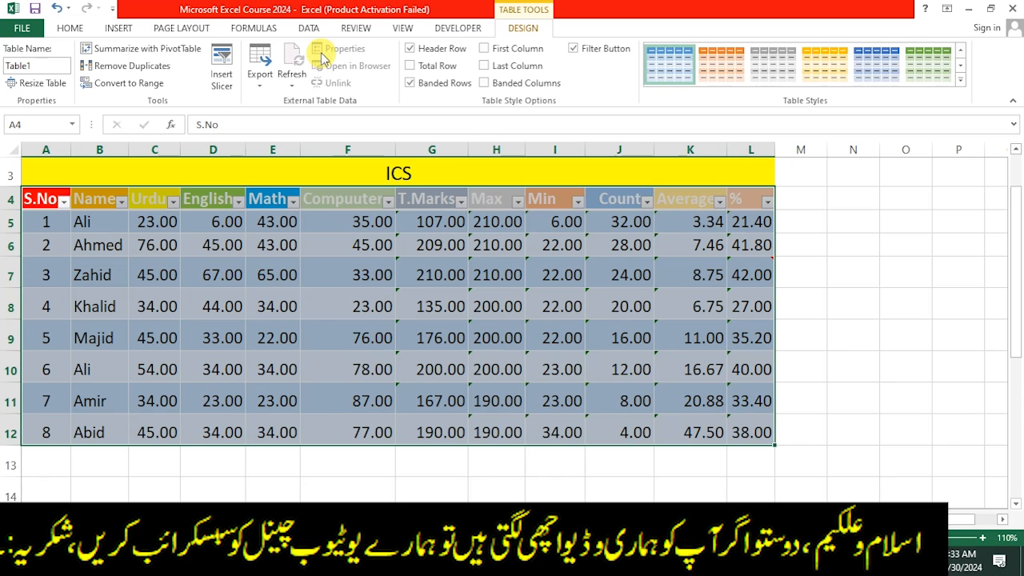
Turn off the filter buttons in the table's header row and look over the column headings
left_click(70, 28)
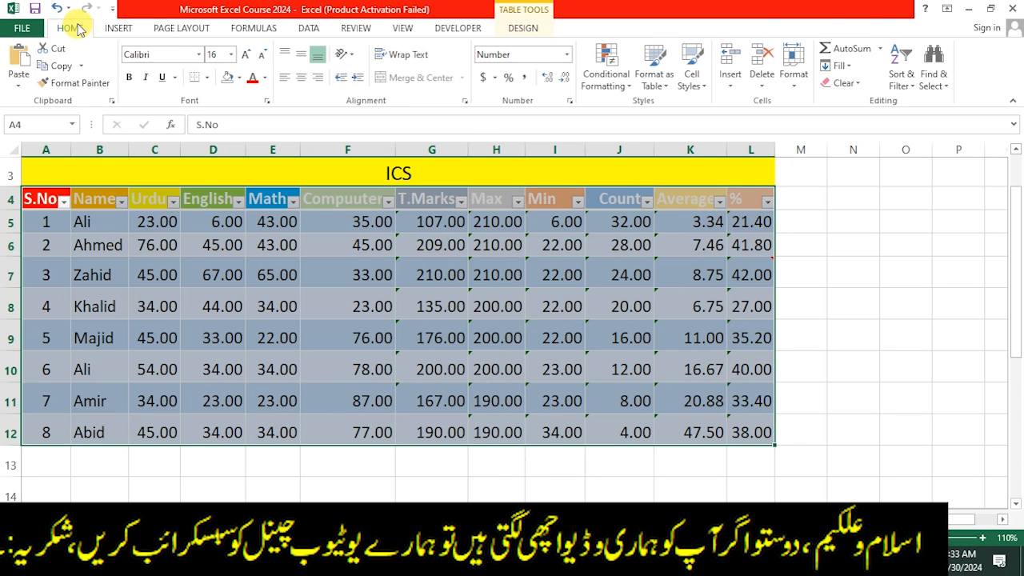
left_click(796, 74)
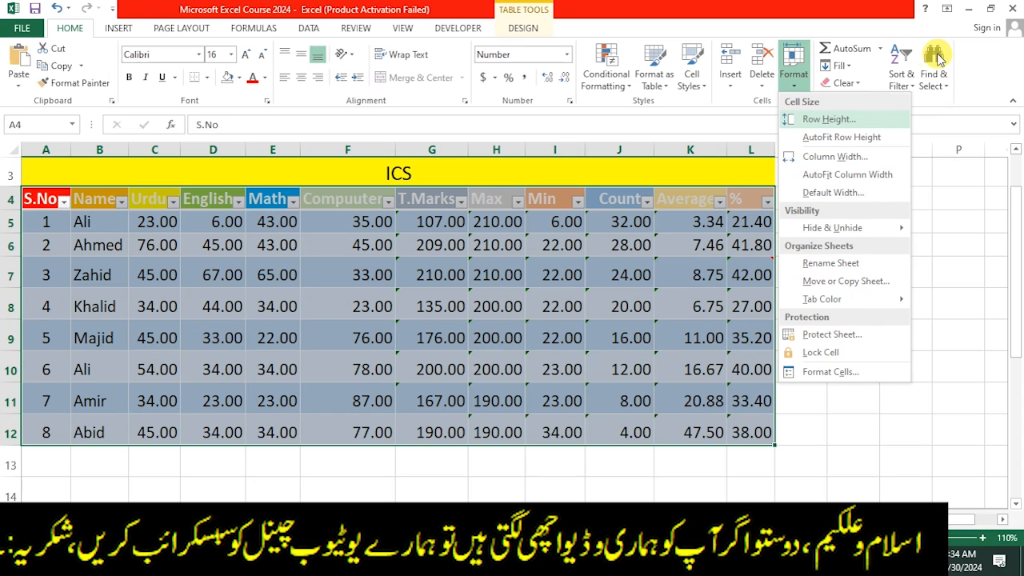
left_click(902, 76)
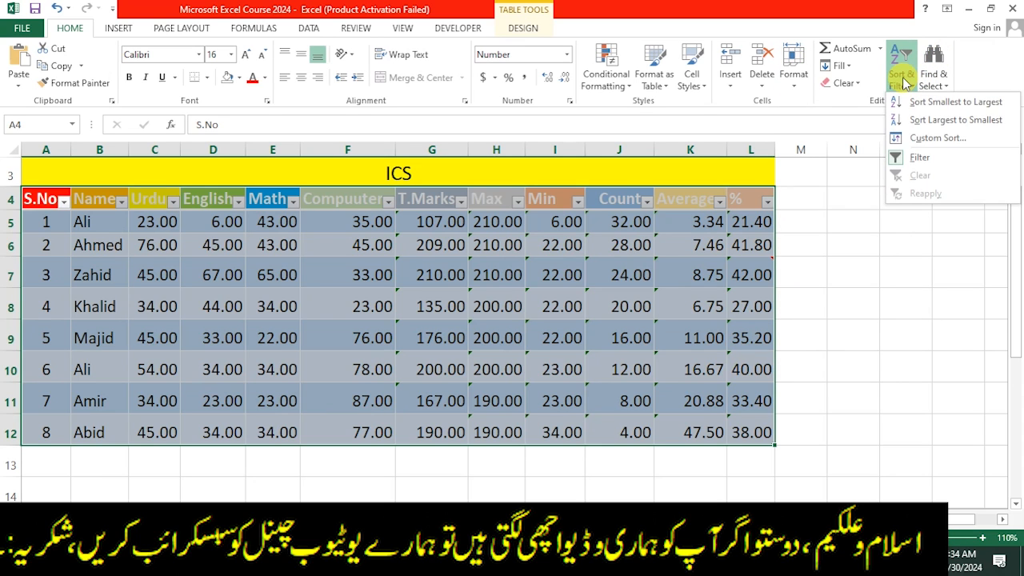
left_click(913, 160)
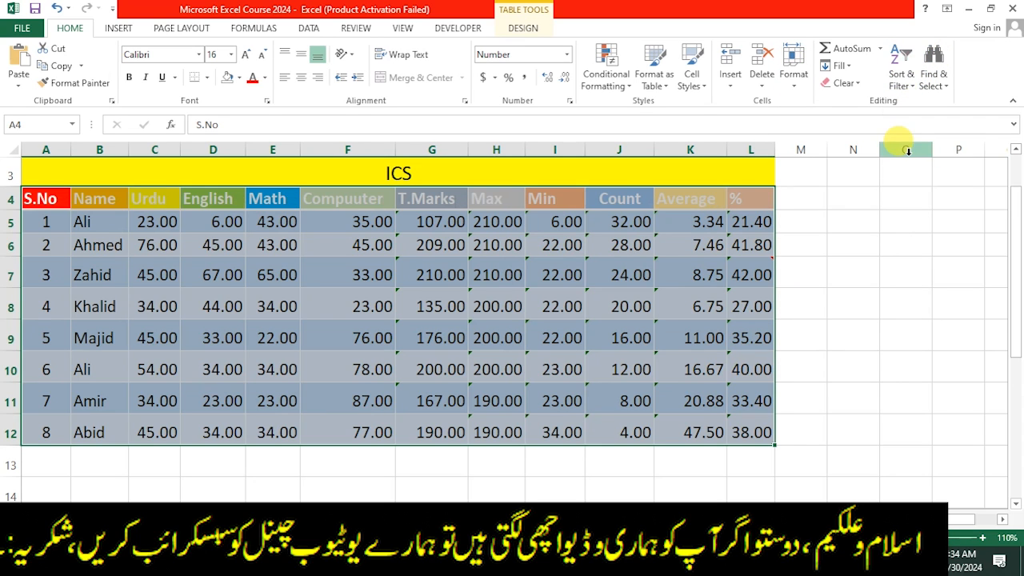
left_click(535, 384)
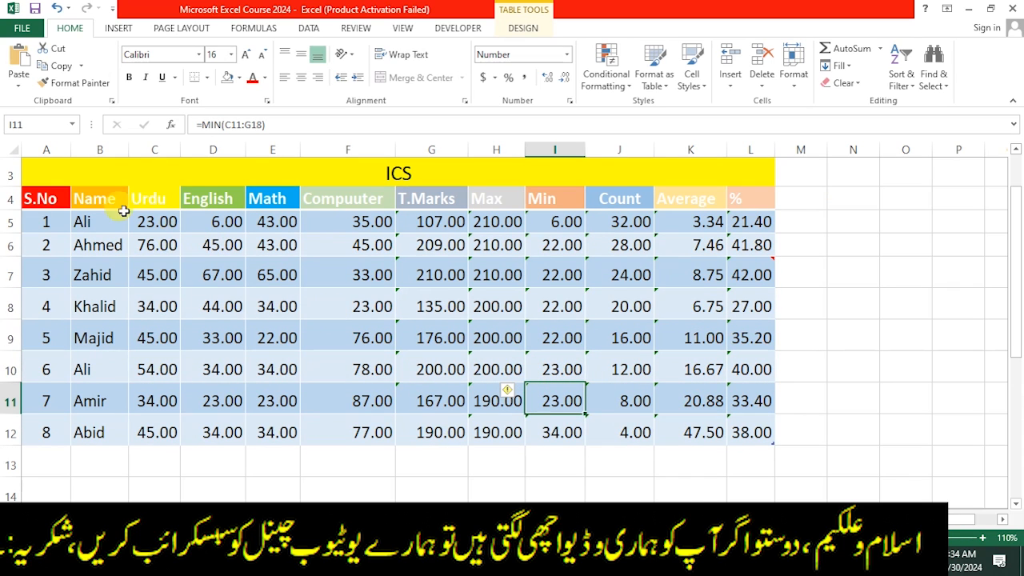
left_click(175, 196)
left_click(295, 199)
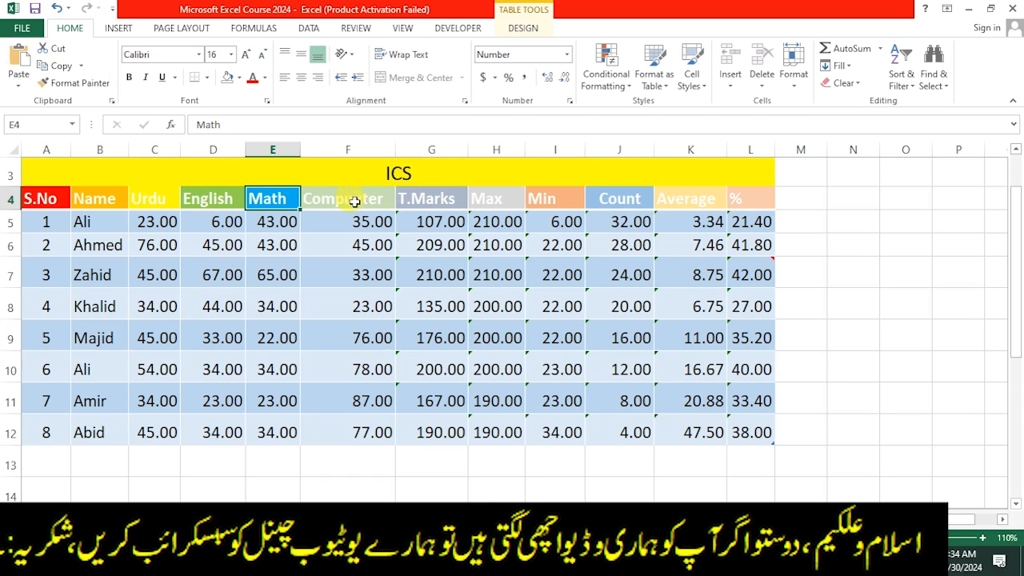
left_click(388, 200)
left_click(627, 200)
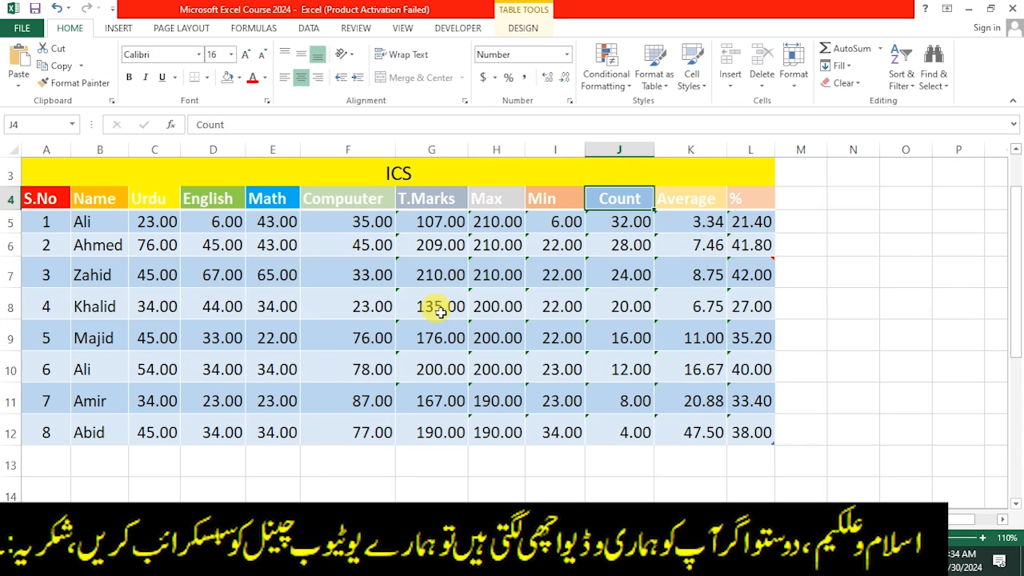
Undo the filter button removal and the table formatting of A4:L12
key("ctrl+z")
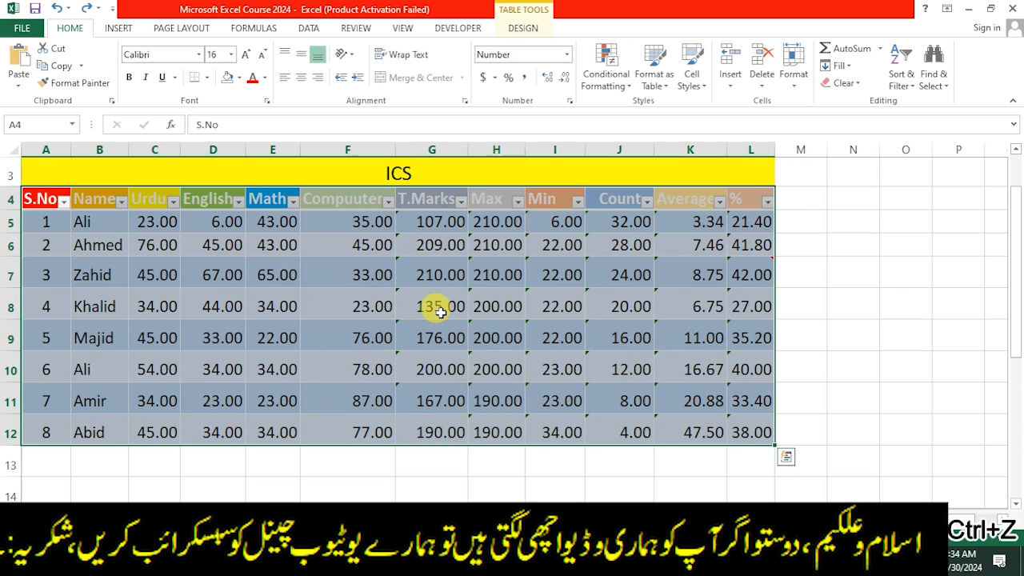
key("ctrl+z")
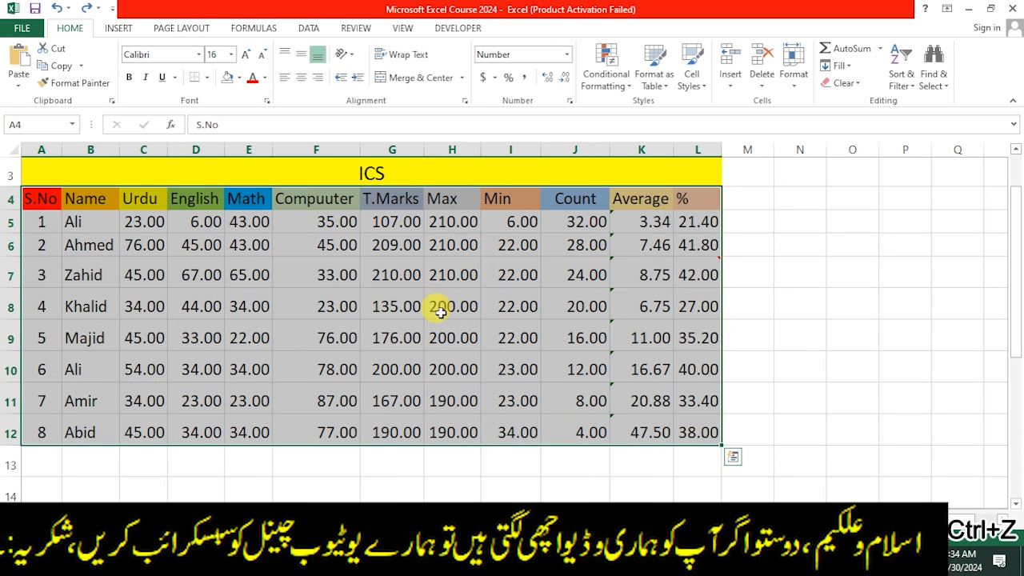
Format A4:L12 as a table with headers in the dark blue style and look at the Average column's filter options
left_click(652, 93)
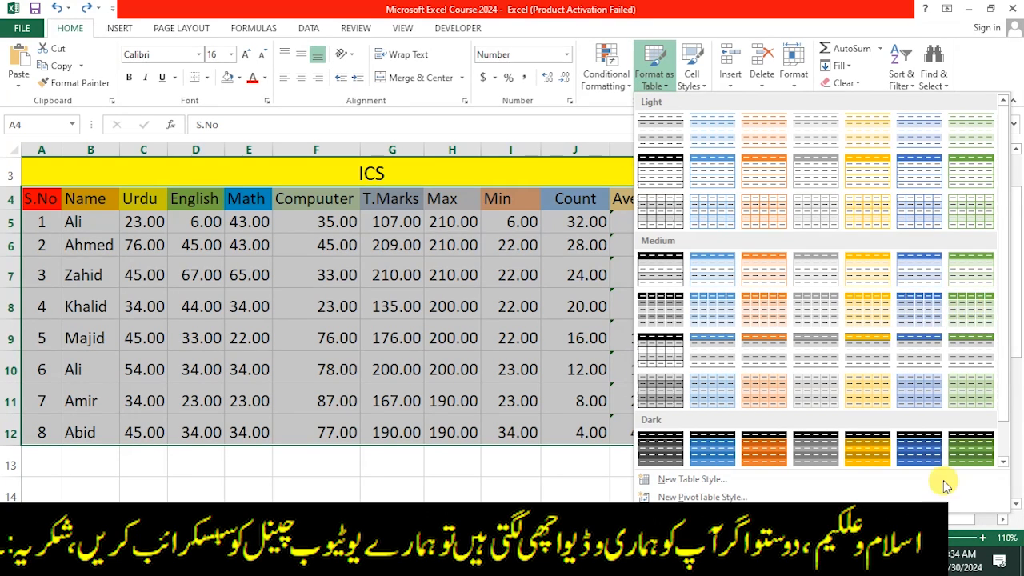
left_click(914, 454)
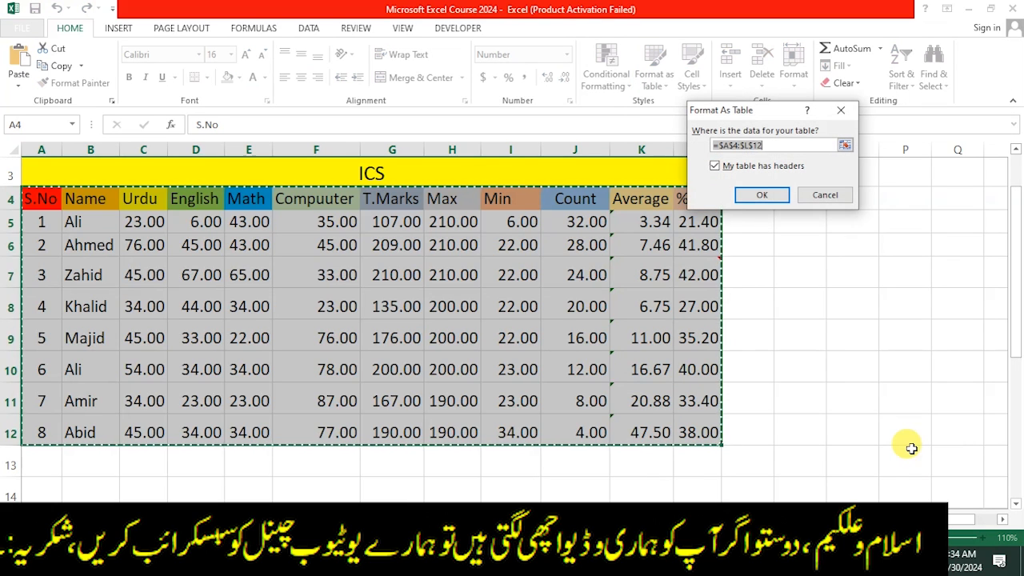
left_click(756, 196)
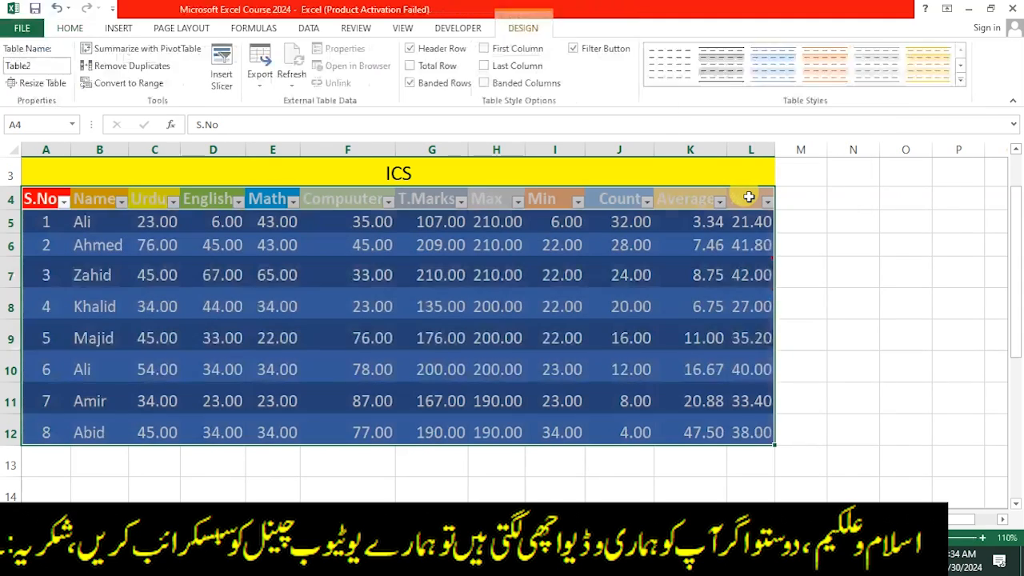
left_click(792, 310)
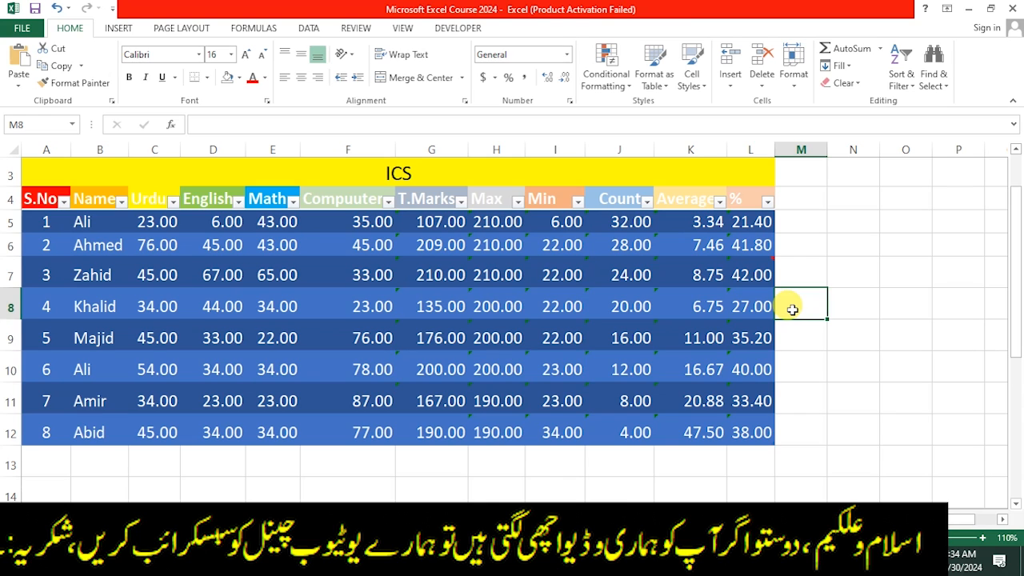
left_click(720, 203)
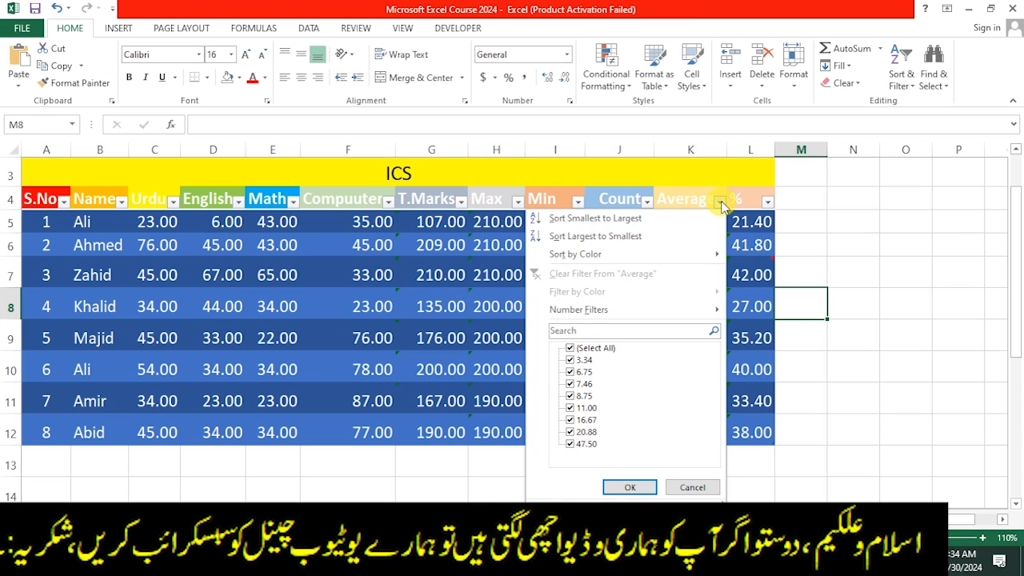
left_click(869, 335)
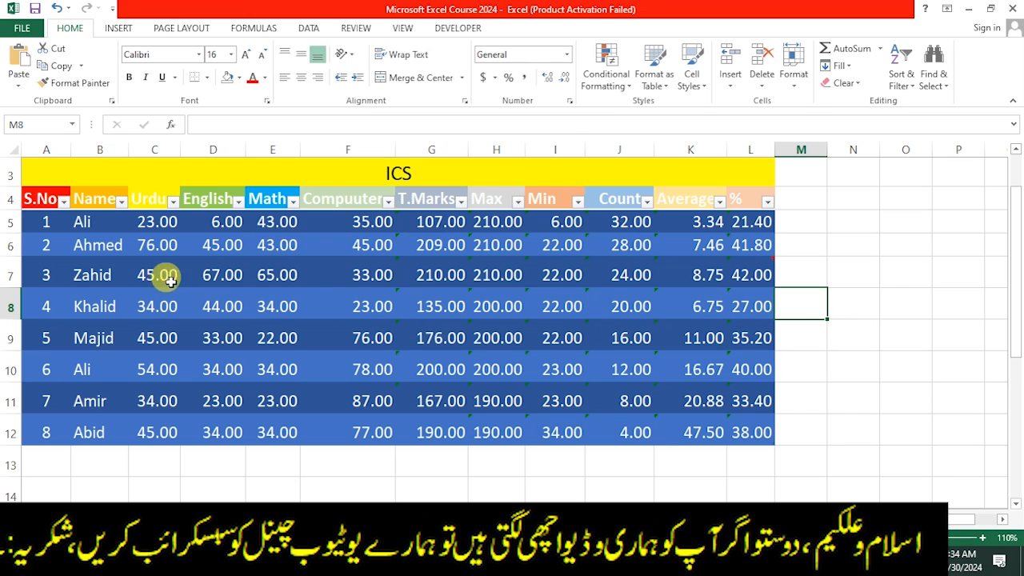
Change the style of the whole table A4:L12 to the black and grey dark style
left_click_drag(47, 197, 757, 425)
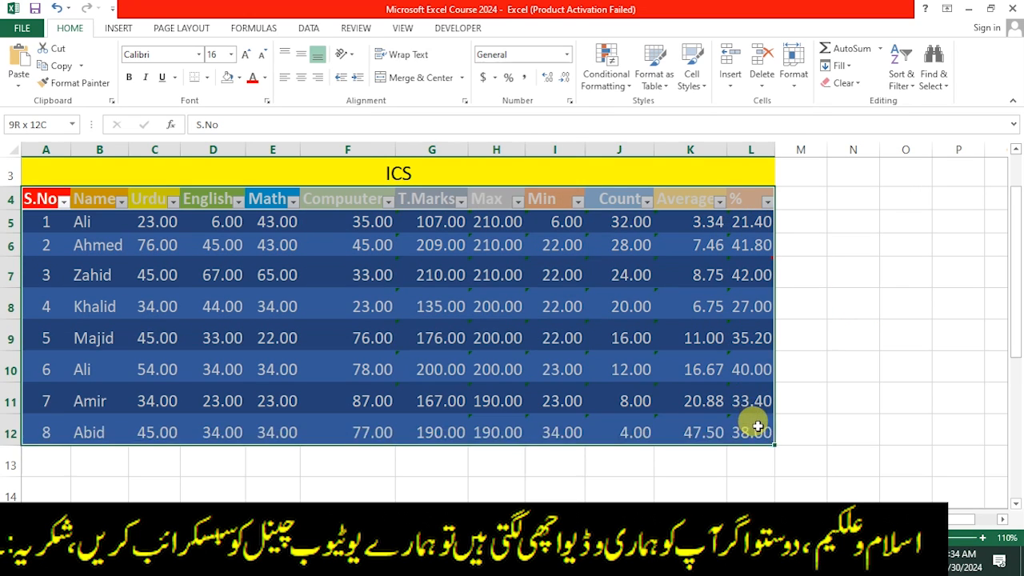
left_click(658, 79)
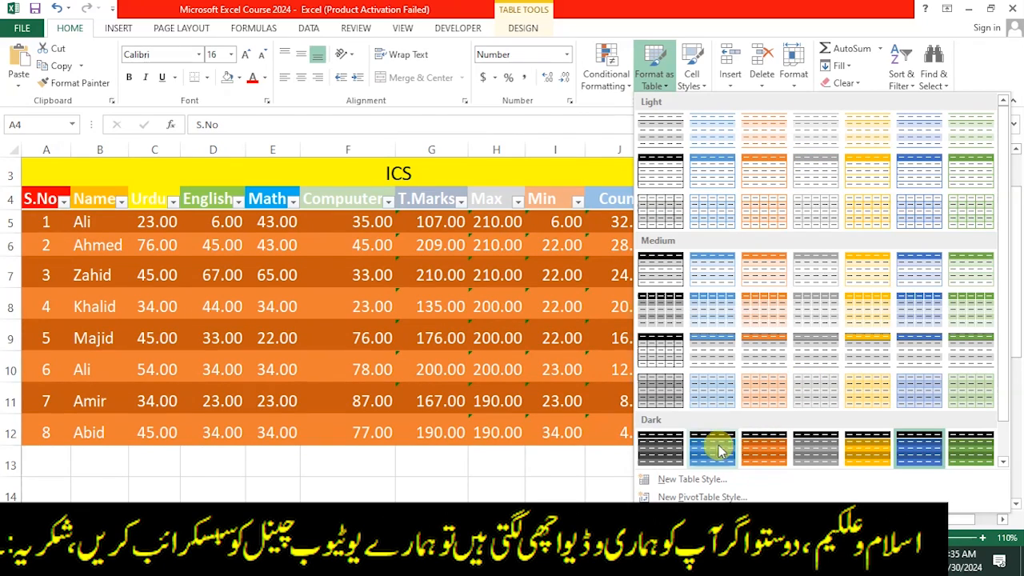
left_click(678, 448)
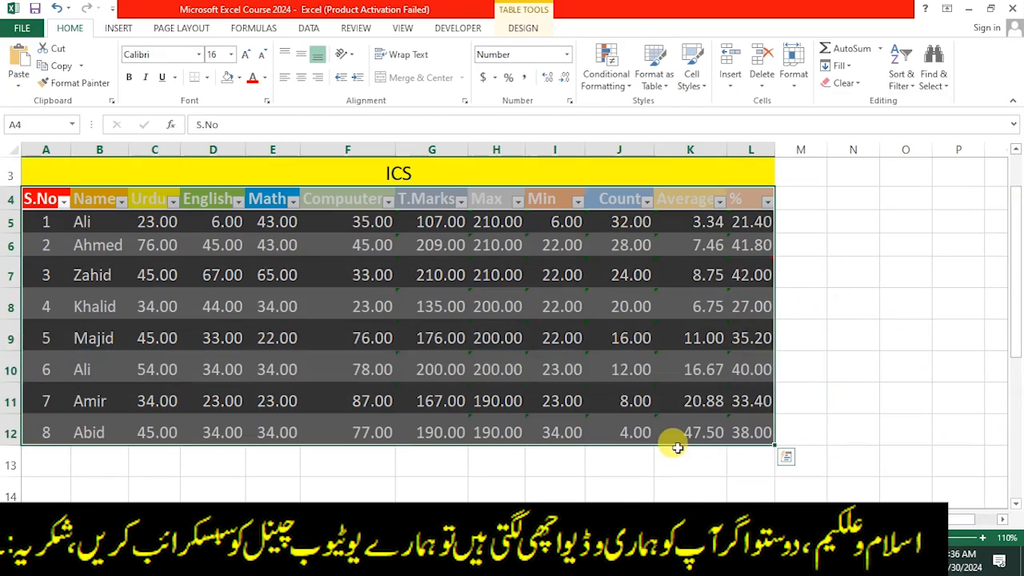
left_click(558, 454)
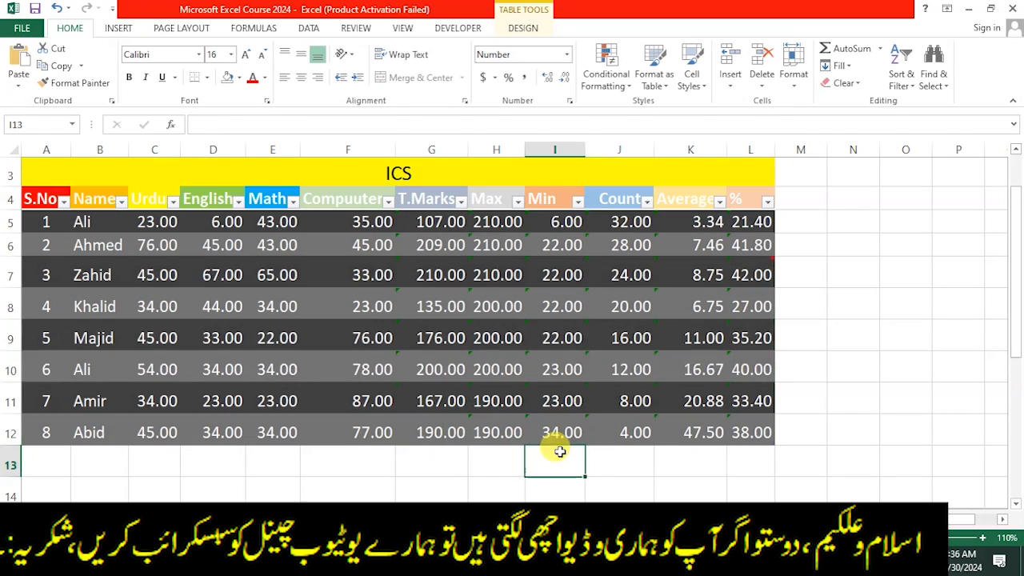
Enter serial number 9 in cell A13, directly below the last table row
left_click(48, 457)
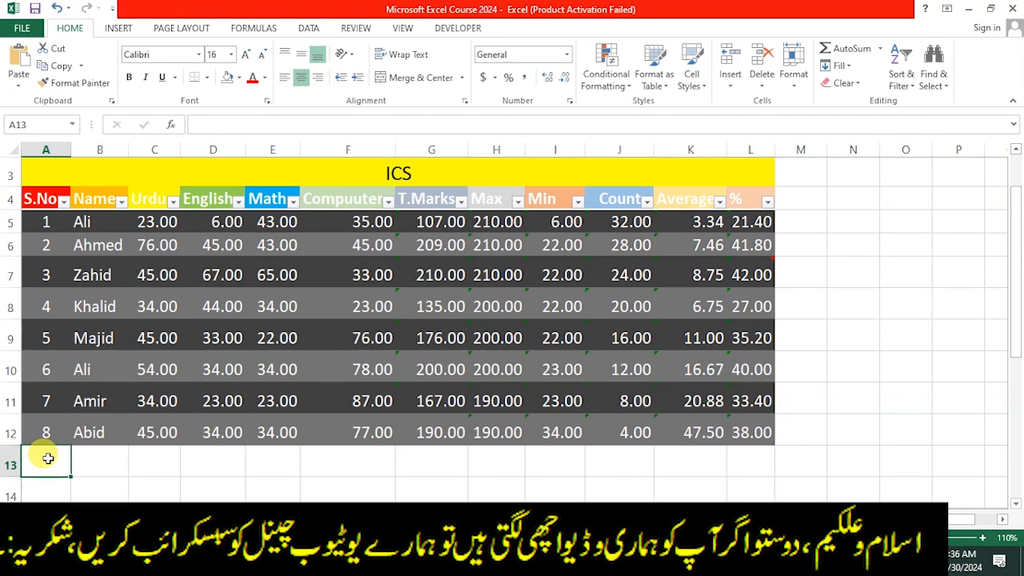
type("0")
key("Escape")
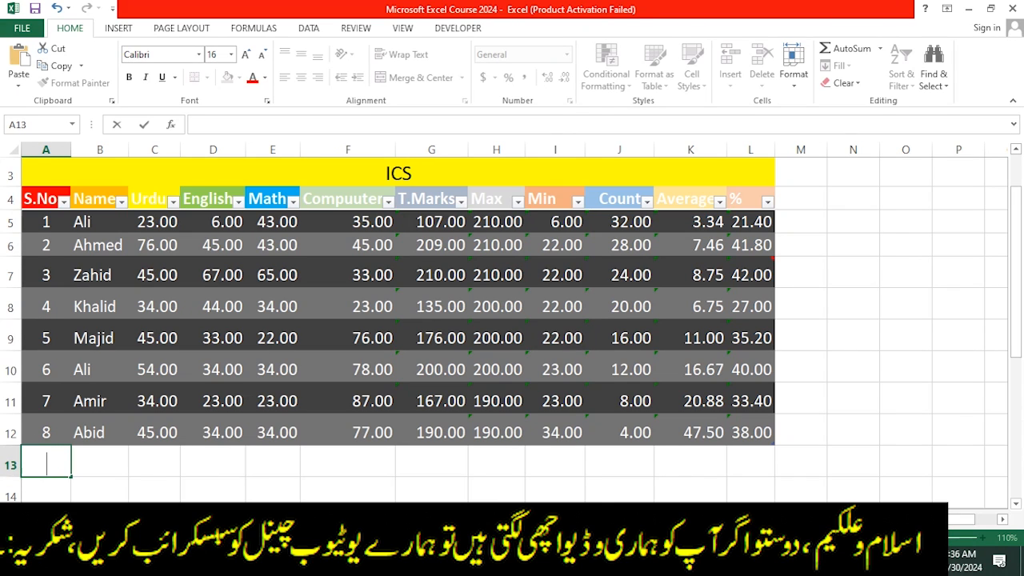
type("9")
key("Tab")
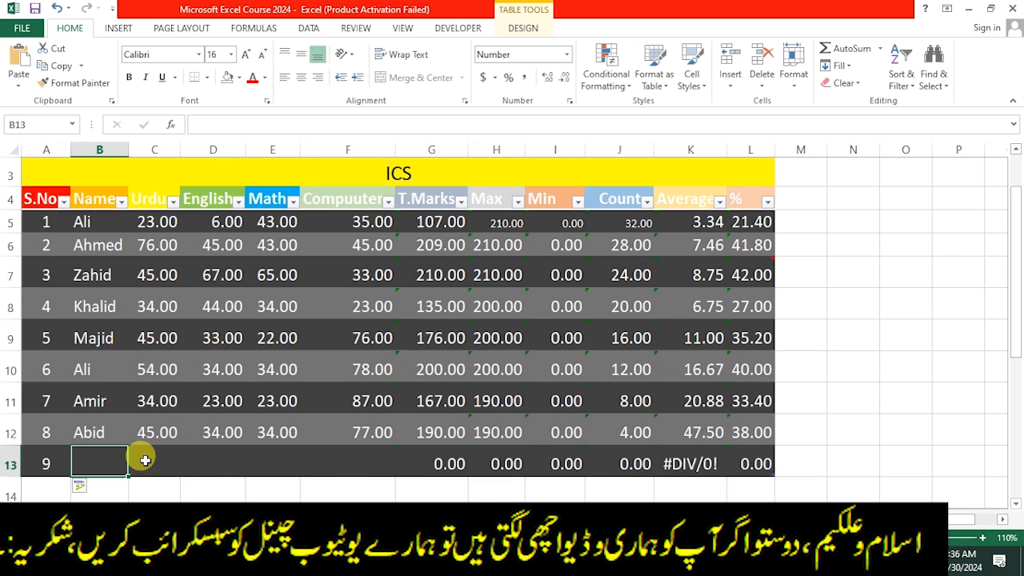
Undo the table's automatic expansion into row 13
left_click(11, 466)
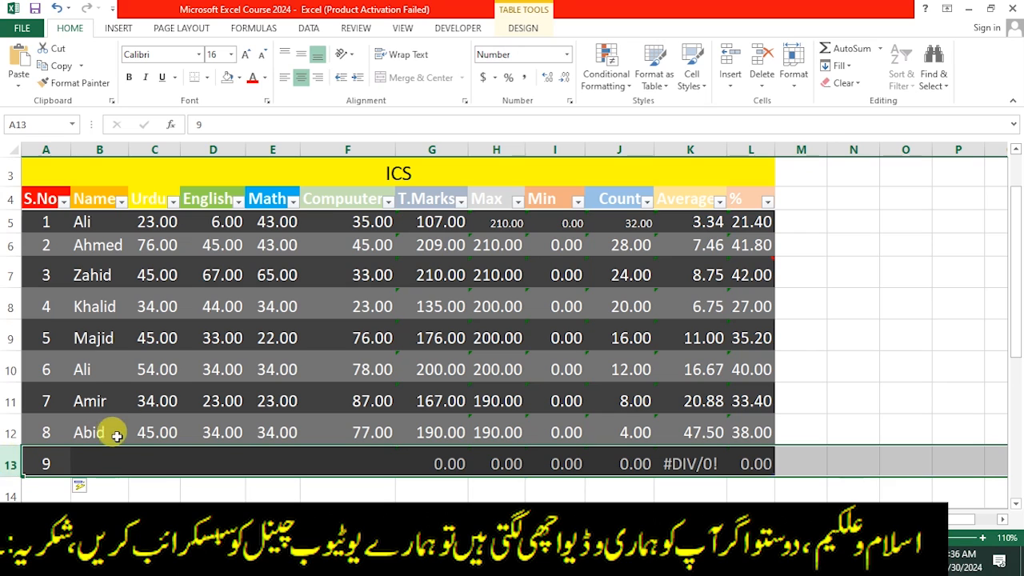
left_click(117, 463)
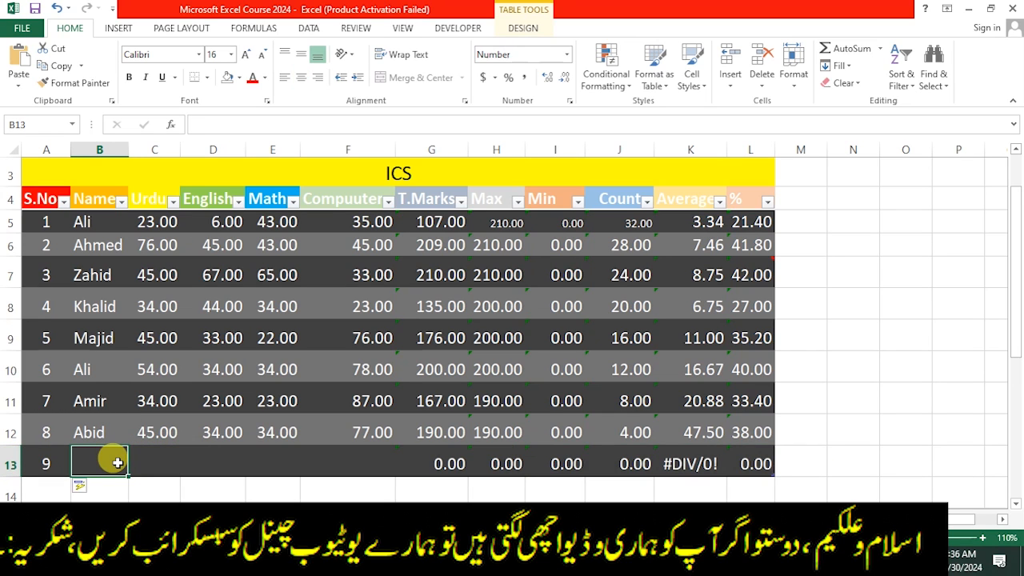
key("ctrl+z")
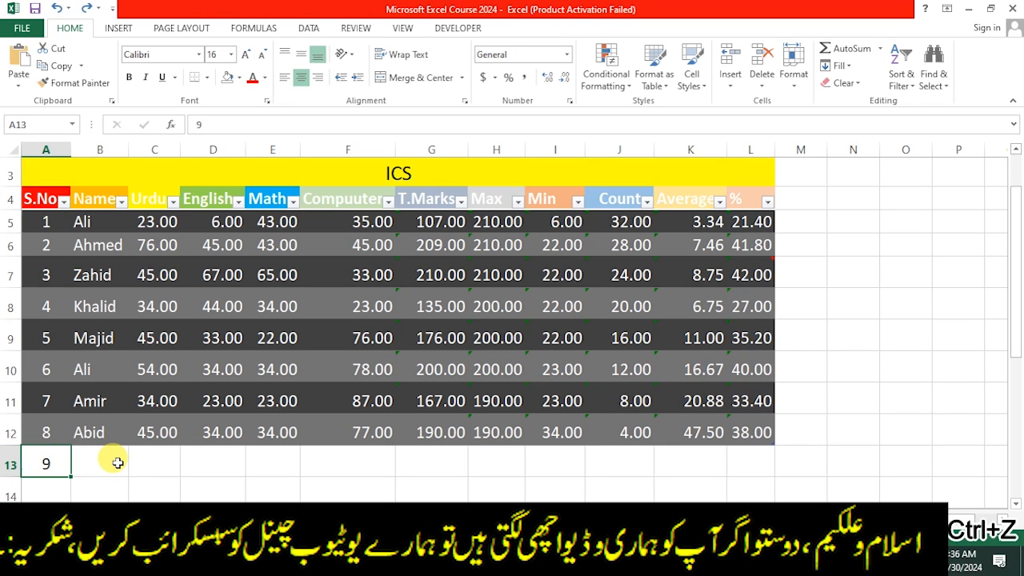
Undo the leftover entry in A13, and re-enter serial number 9 with the student's name in row 13 of the table
left_click(117, 462)
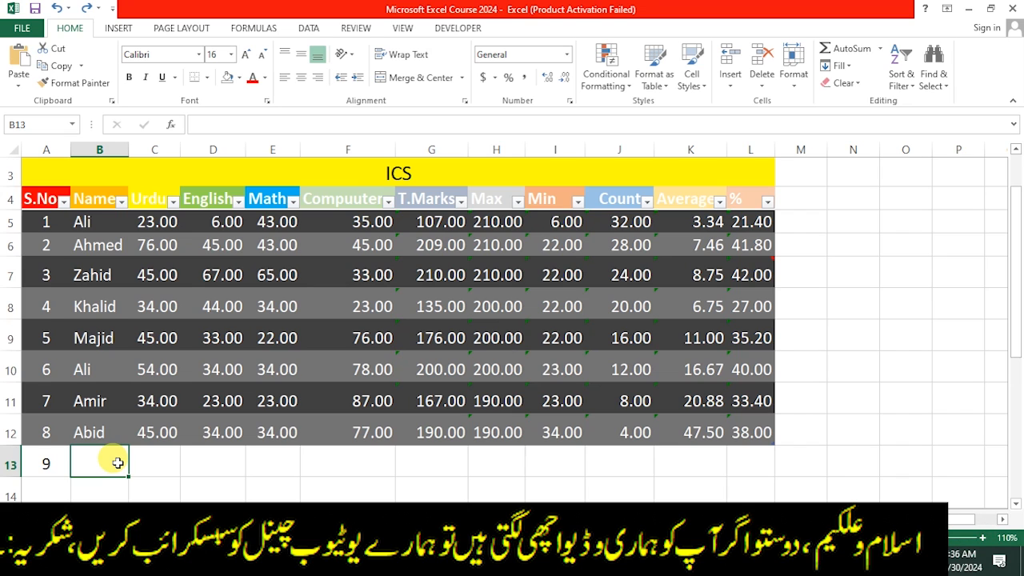
key("ctrl+z")
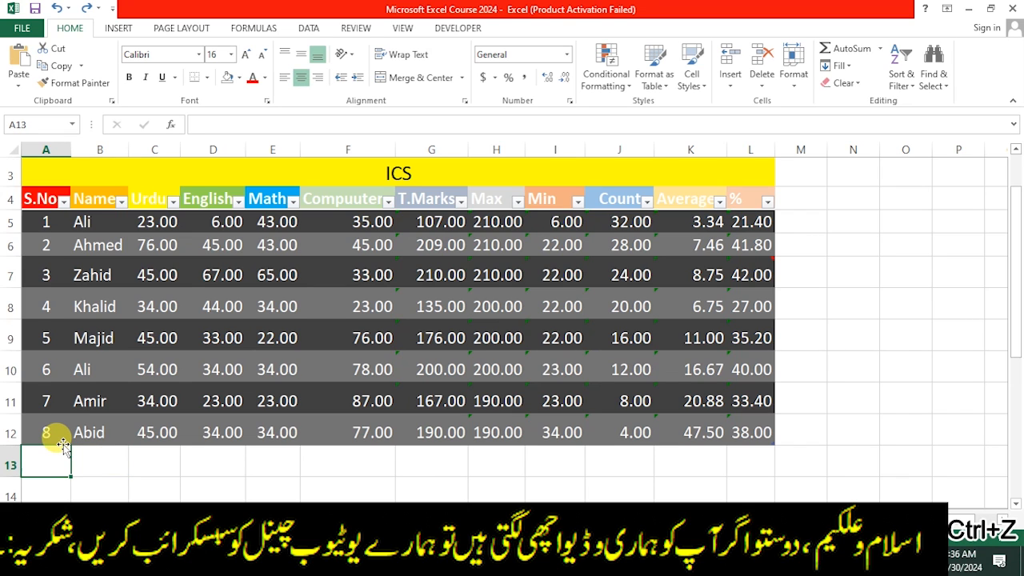
type("9")
key("Tab")
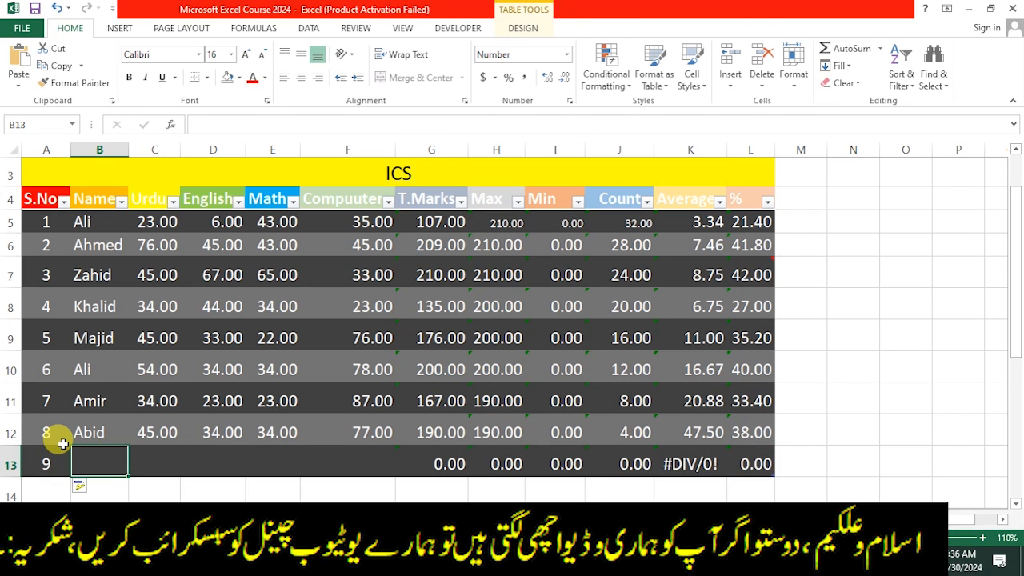
type("Asad")
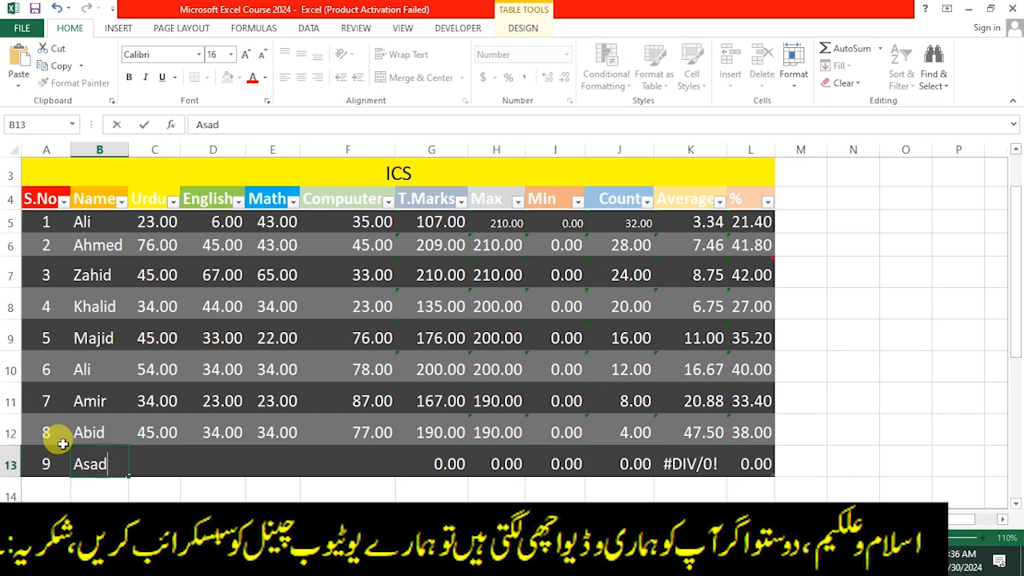
key("Tab")
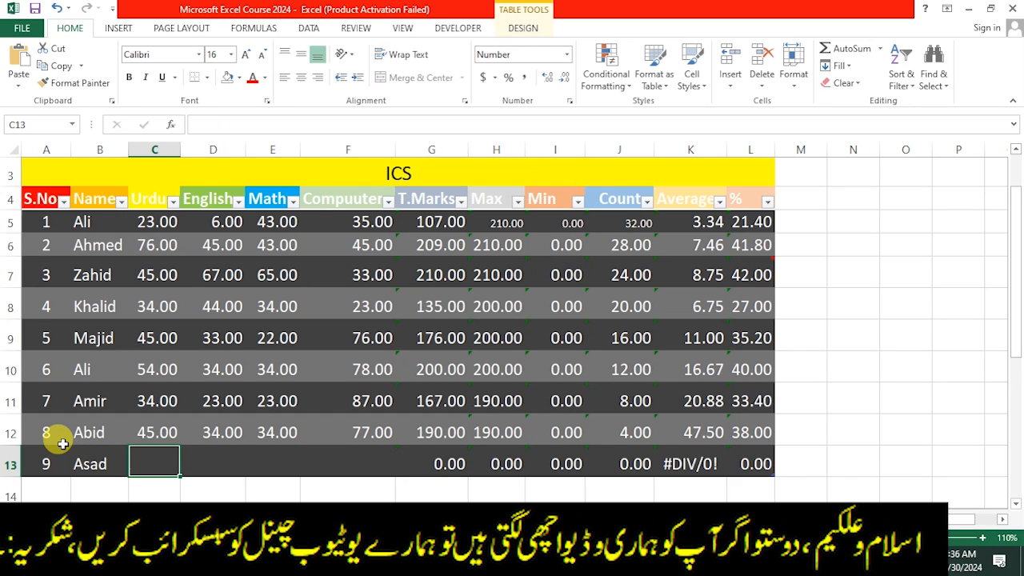
Enter the new student's marks in row 13: Urdu 65, English 67, Math 65 and Compuuter 65
type("65")
key("Tab")
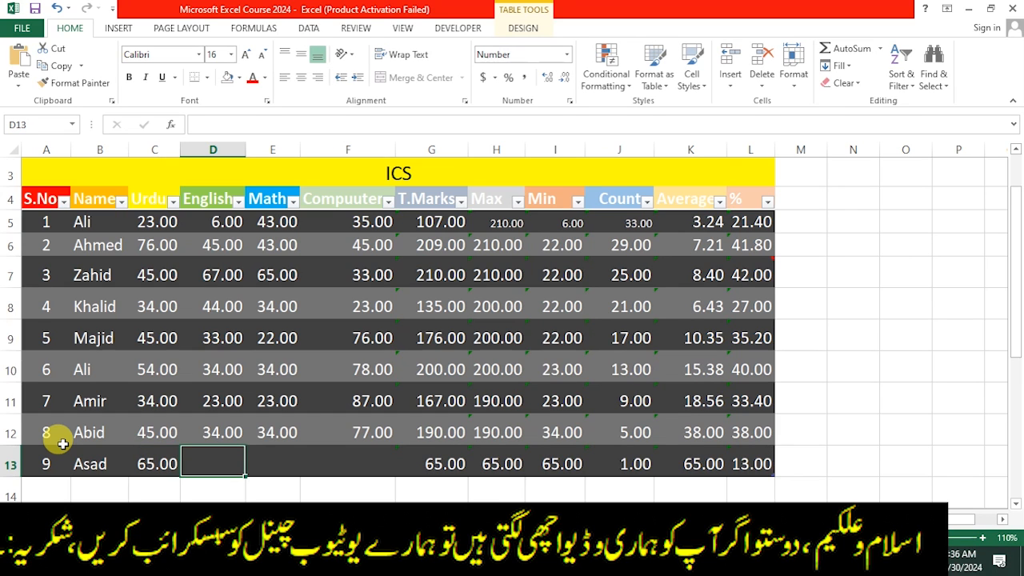
type("67")
key("Tab")
type("65")
key("Tab")
type("65")
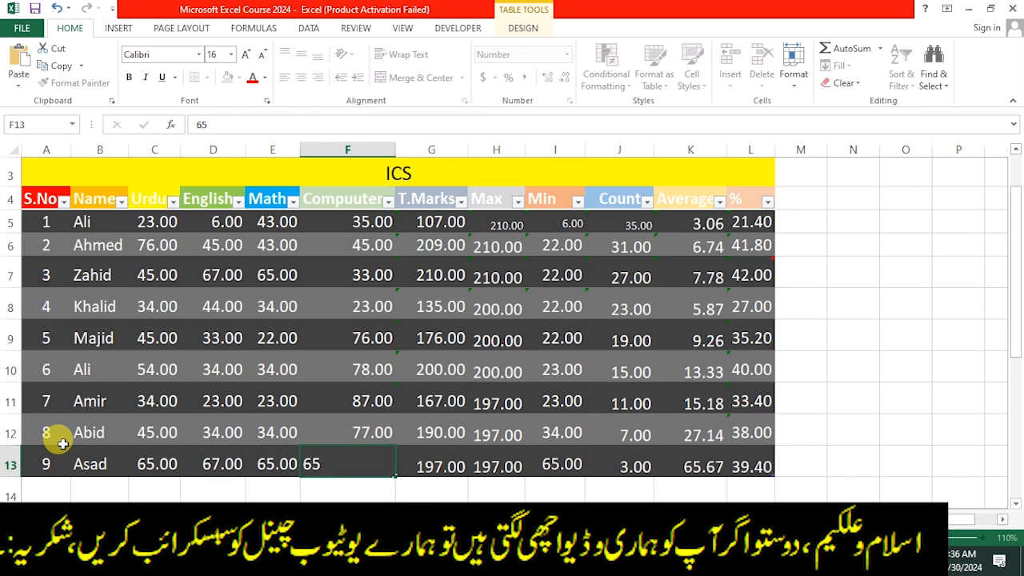
key("Tab")
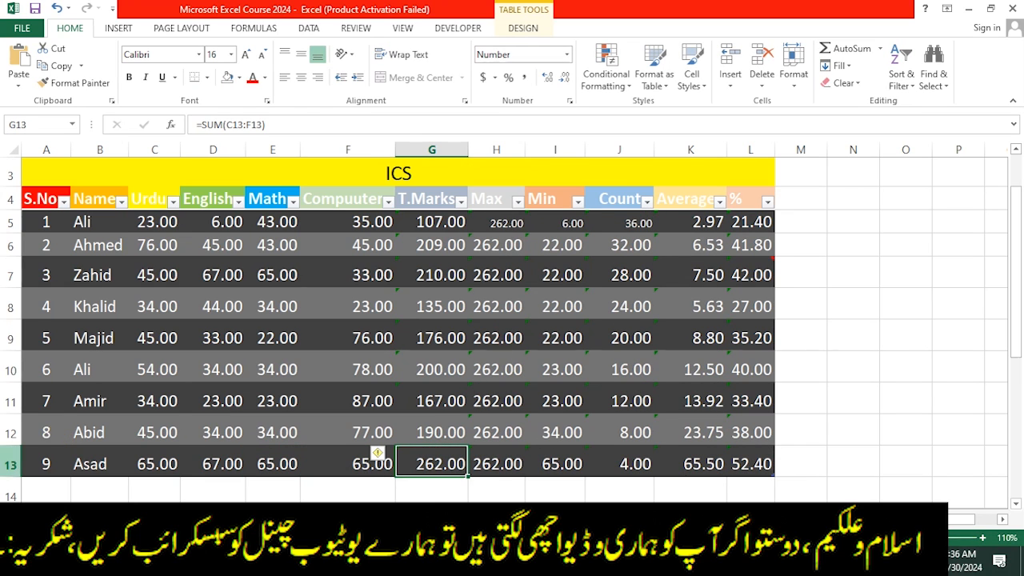
left_click(343, 420)
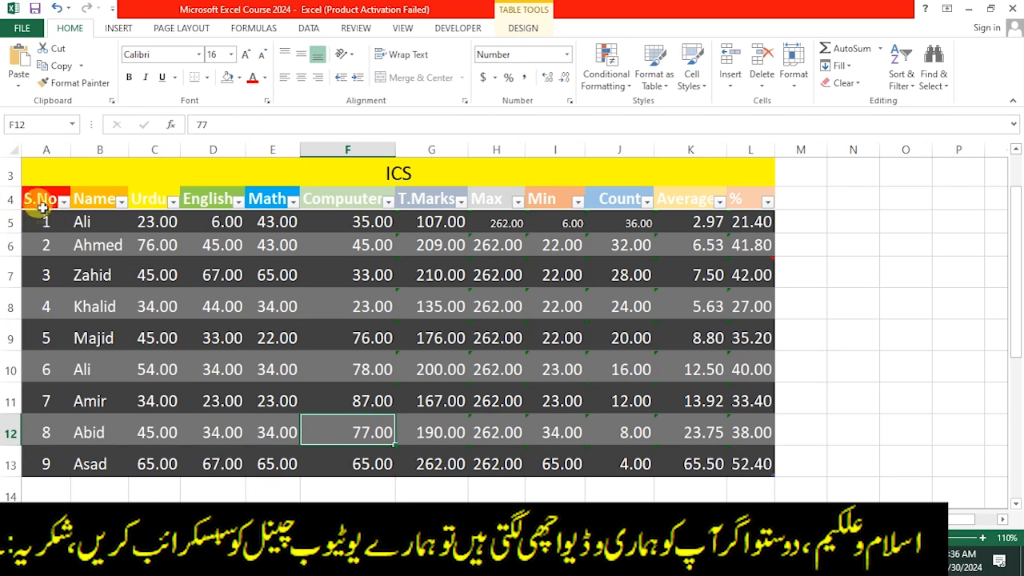
Change the style of the extended table A4:L13 to the dark blue style
left_click_drag(40, 198, 753, 450)
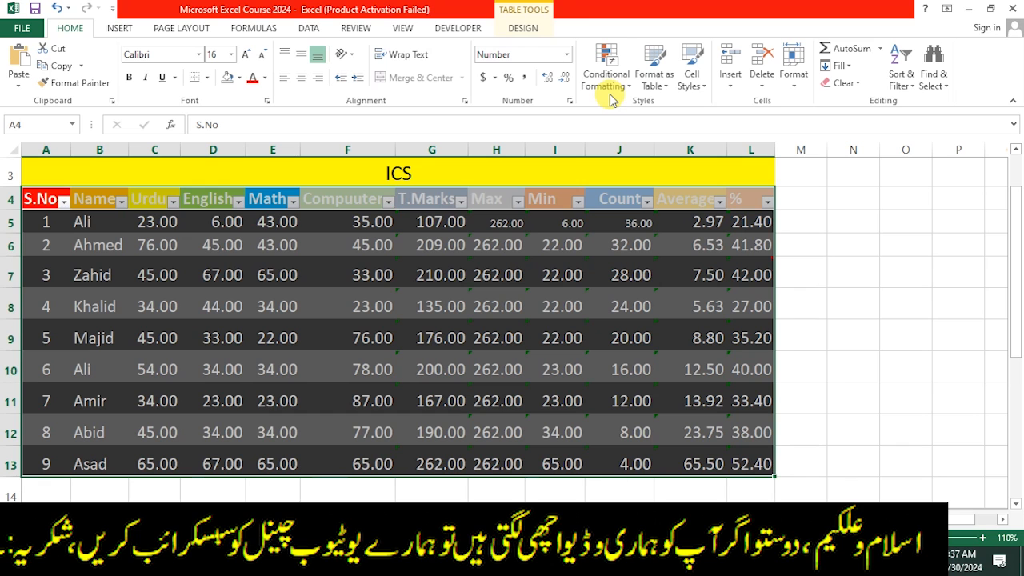
left_click(655, 80)
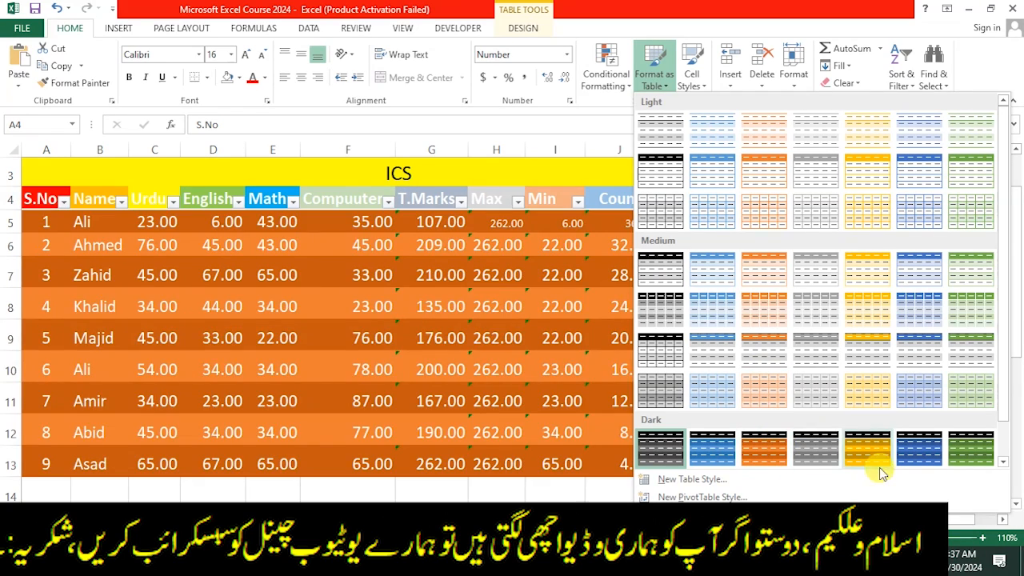
left_click(914, 442)
left_click(690, 390)
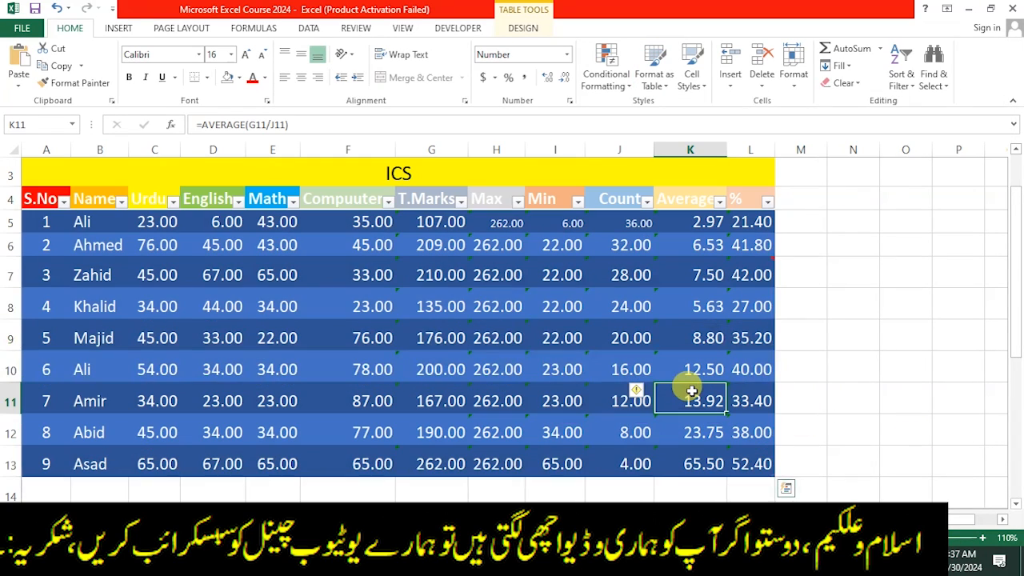
Look at the S.No column's filter options and remove the filter arrows from header row A4:L4
left_click(63, 201)
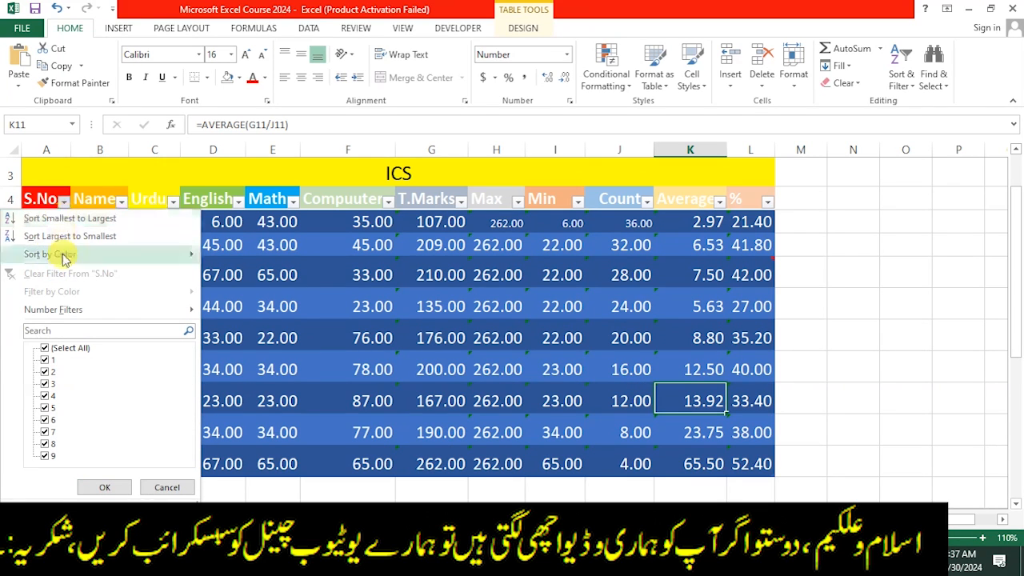
left_click(159, 185)
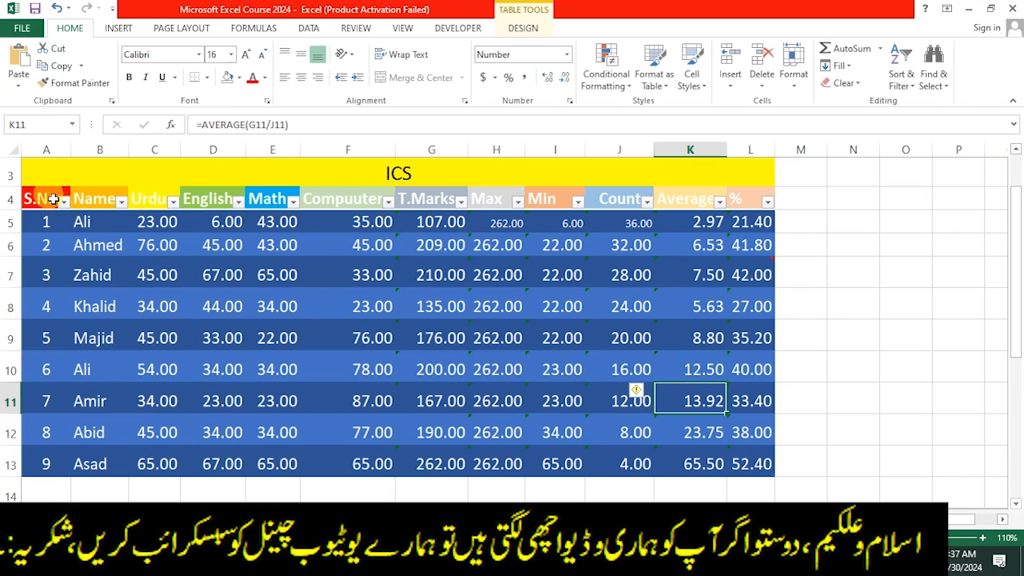
left_click_drag(58, 194, 764, 200)
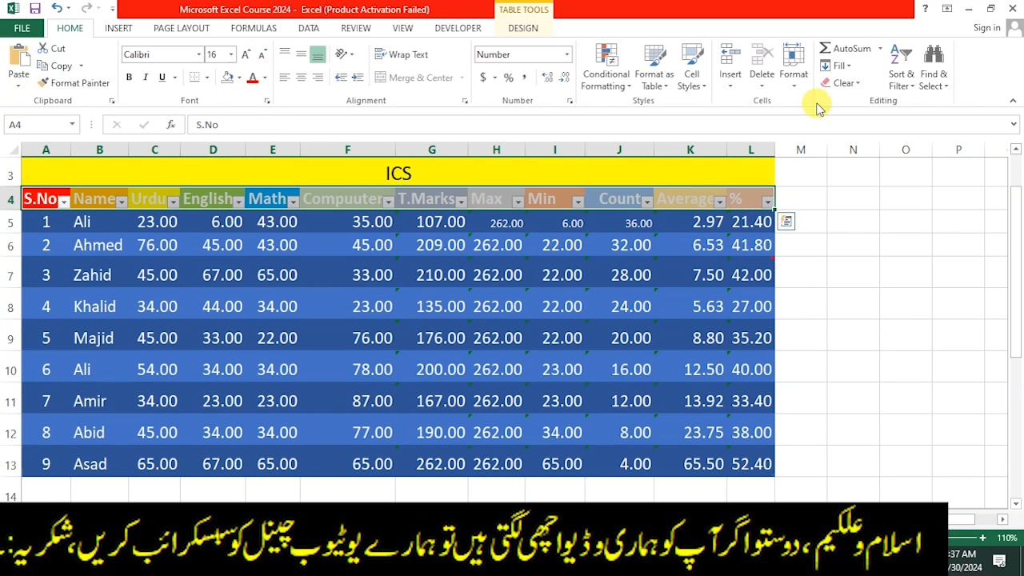
left_click(902, 72)
left_click(917, 157)
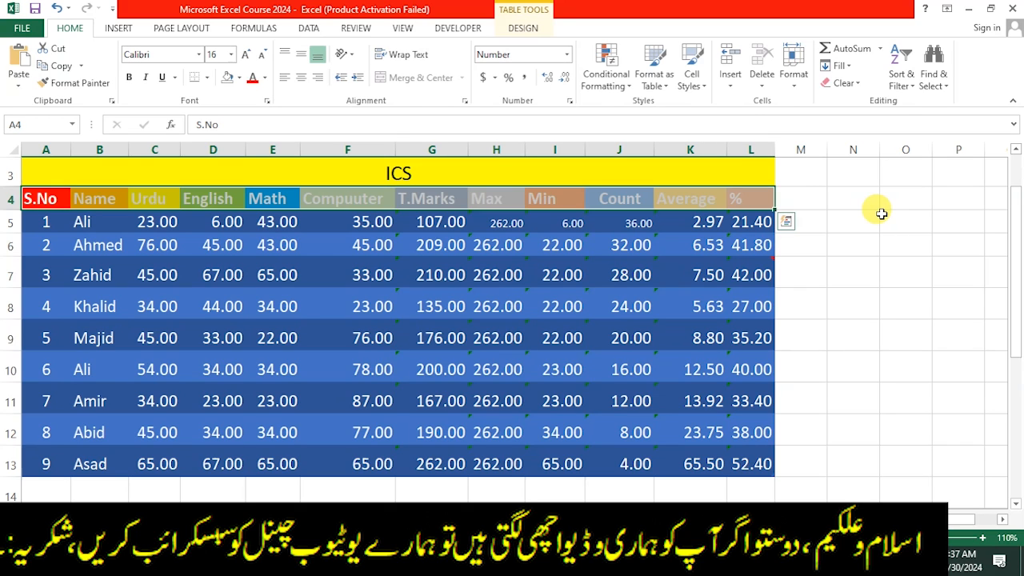
left_click(845, 264)
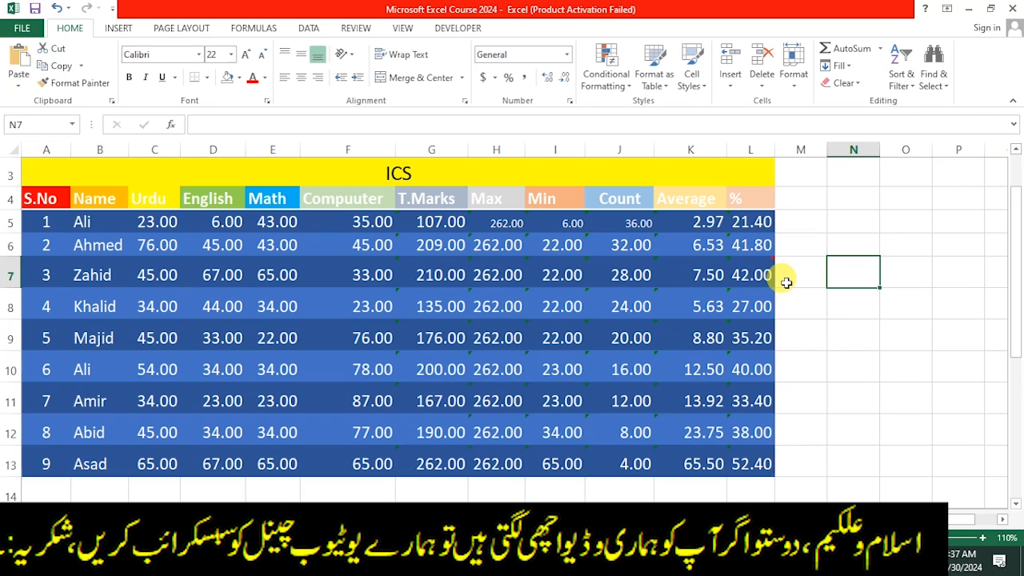
Turn on banded columns for the marks table
left_click(732, 275)
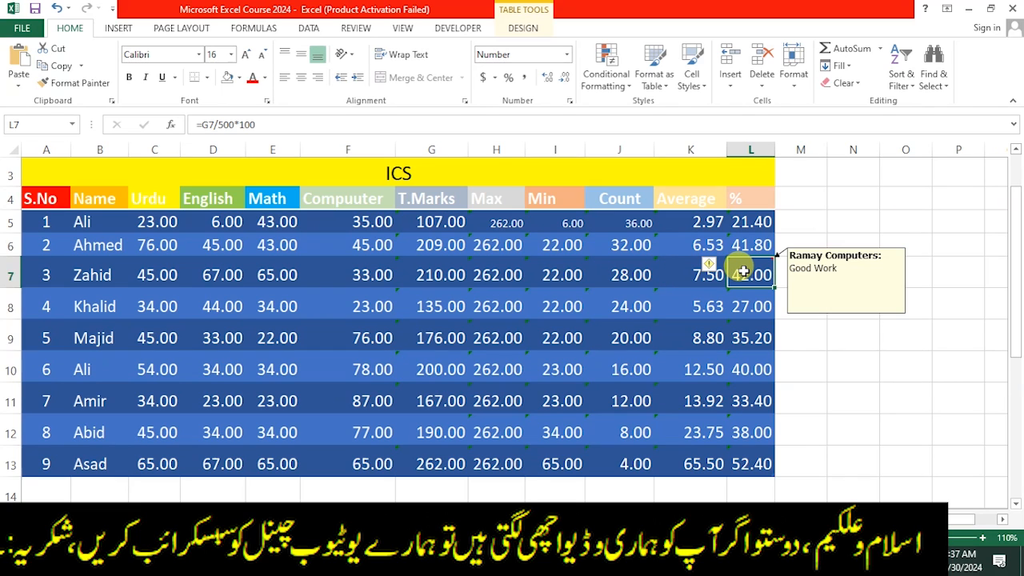
left_click(688, 240)
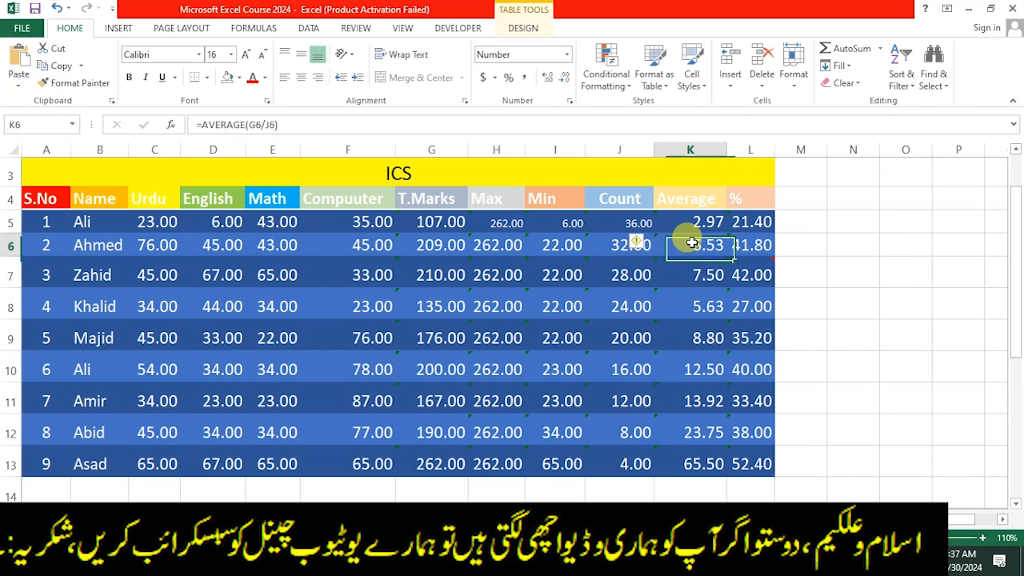
left_click_drag(691, 200, 756, 459)
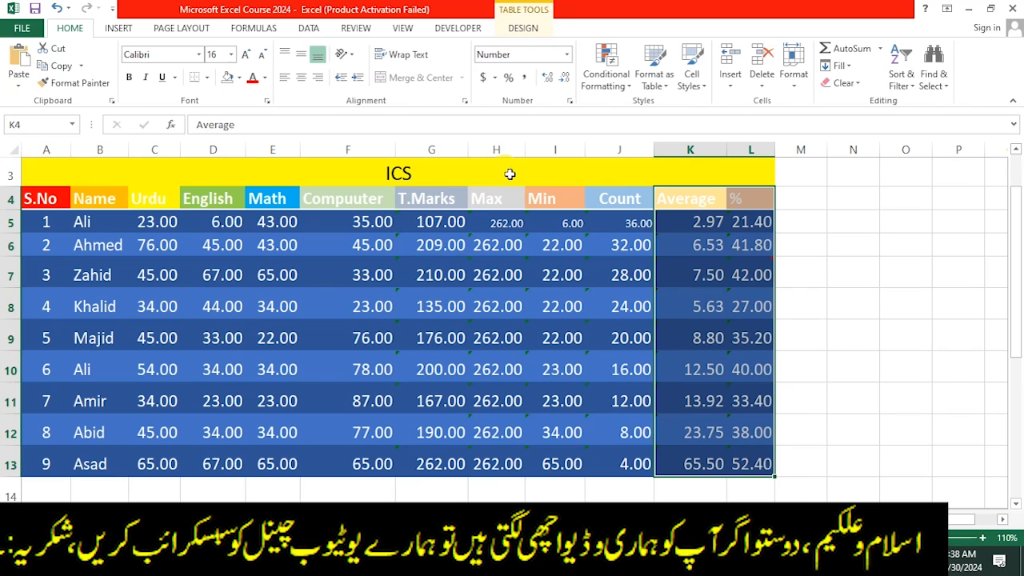
left_click(512, 28)
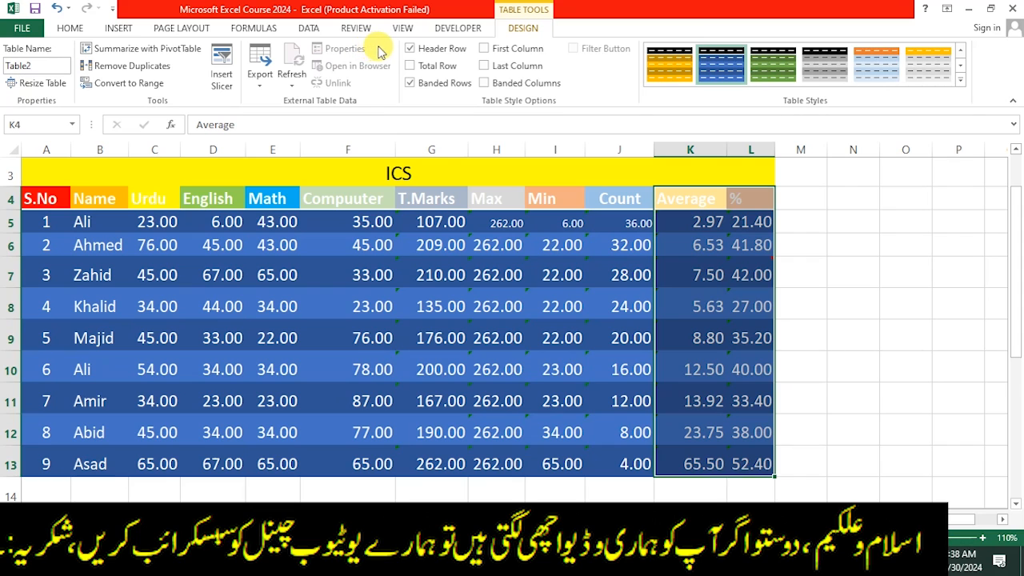
left_click(485, 83)
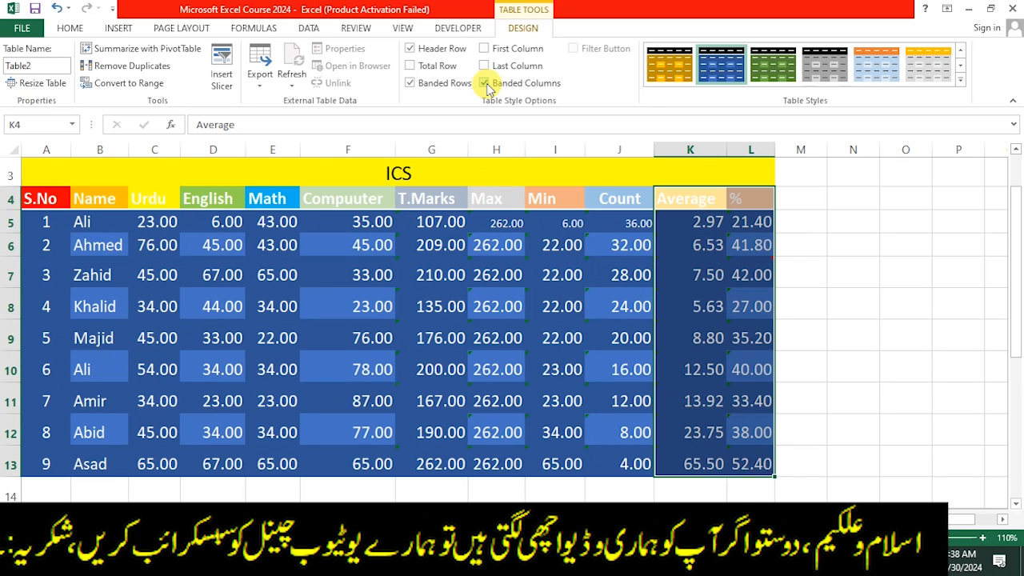
Look at the table style gallery without picking a style and turn banded columns off again
left_click(962, 79)
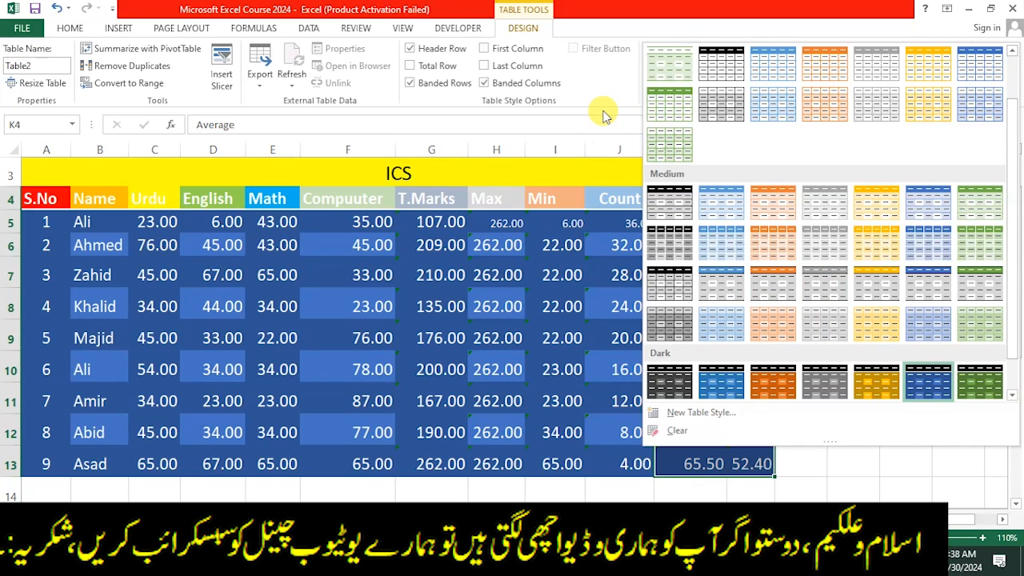
left_click(601, 109)
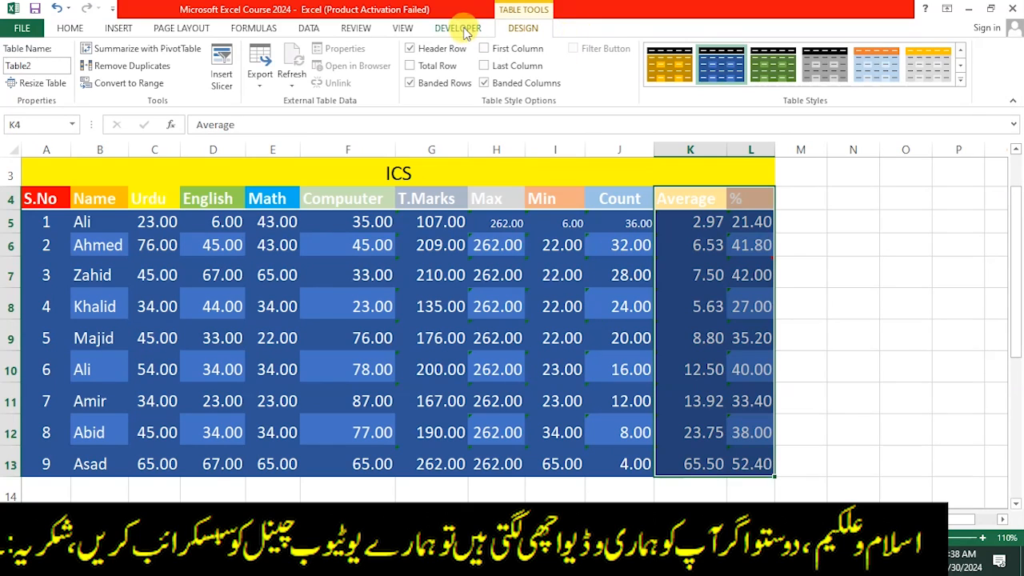
left_click(592, 330)
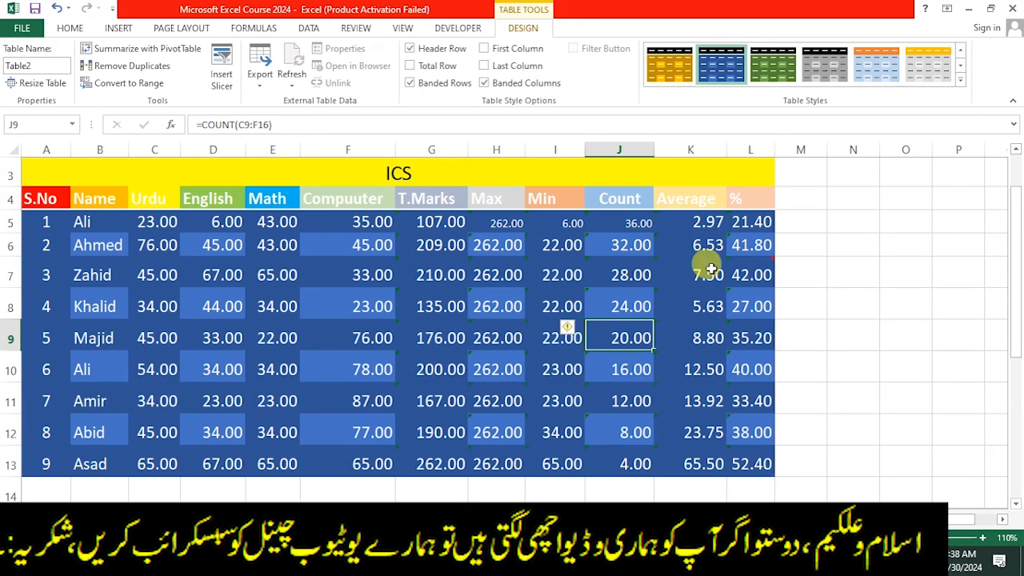
left_click(733, 225)
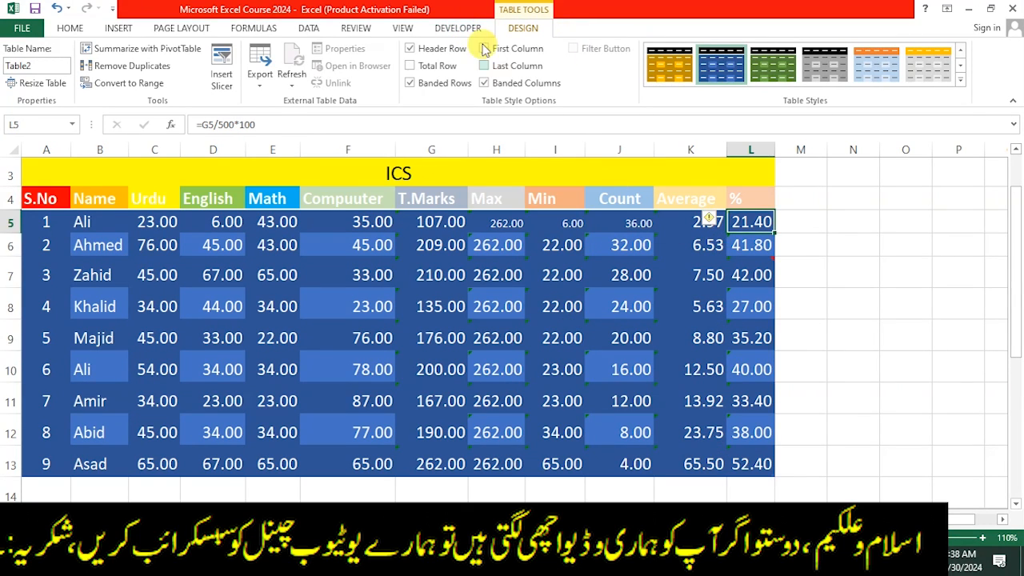
left_click(484, 83)
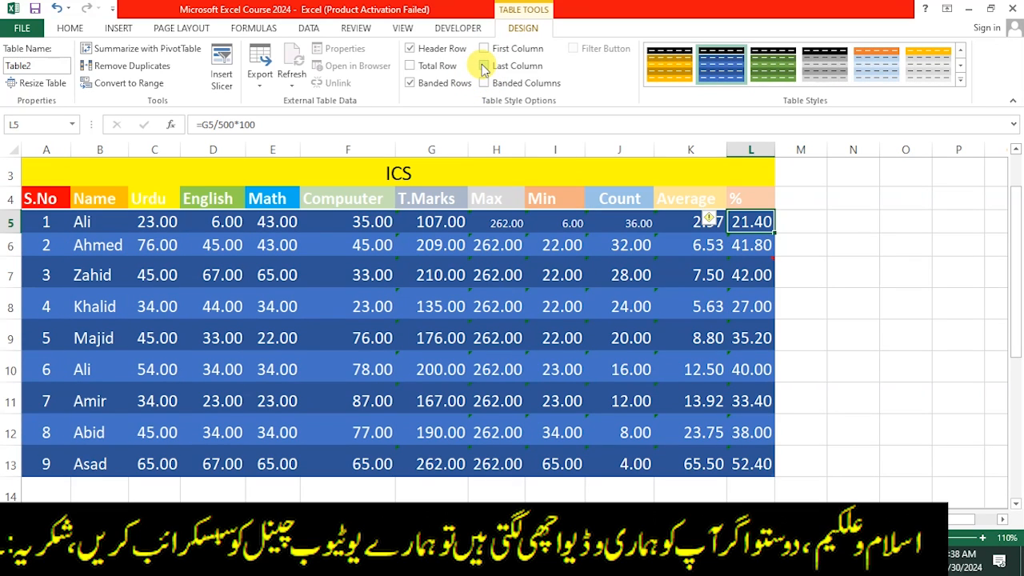
Try the Last Column and First Column style options on the table, switching each one back off
left_click(484, 65)
left_click(484, 67)
left_click(485, 49)
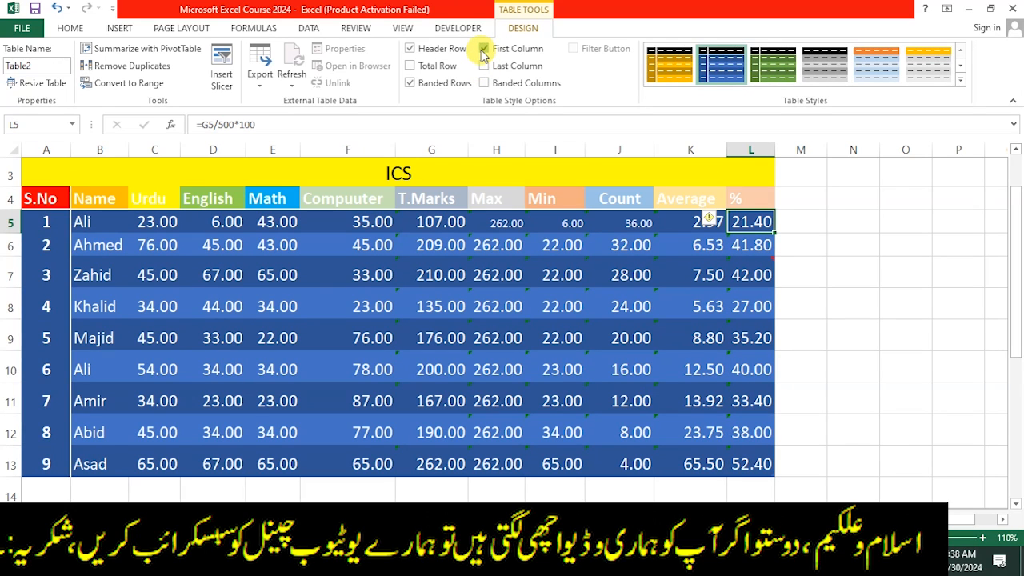
left_click(484, 49)
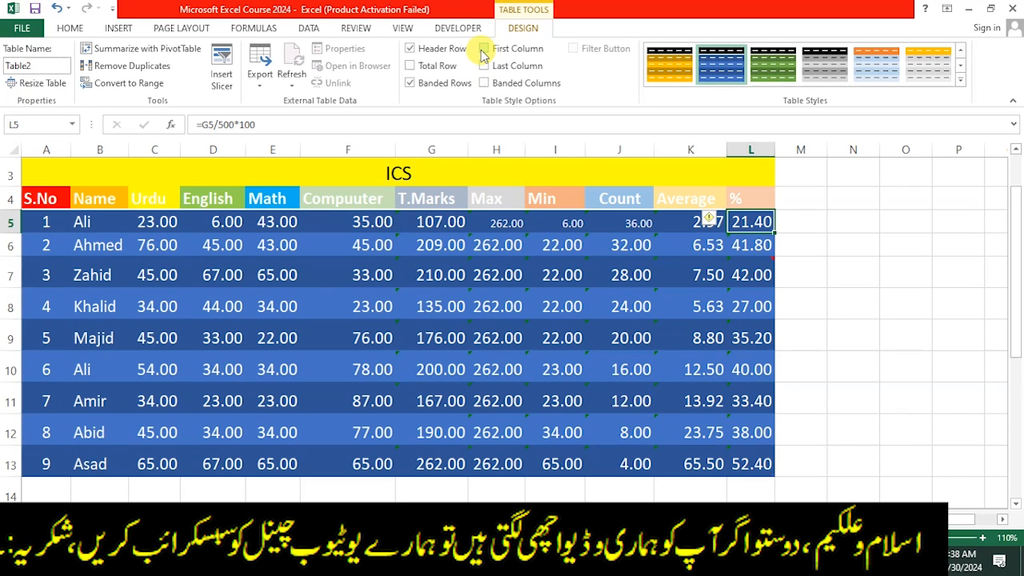
Add a total row to the table, try switching it off, decline the removal and undo the added row
left_click(410, 66)
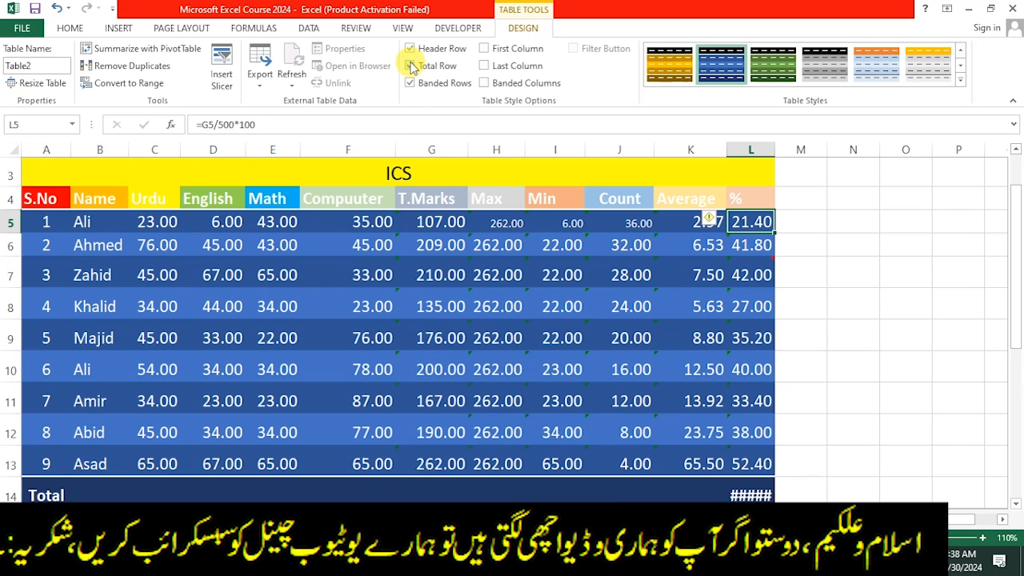
left_click(410, 65)
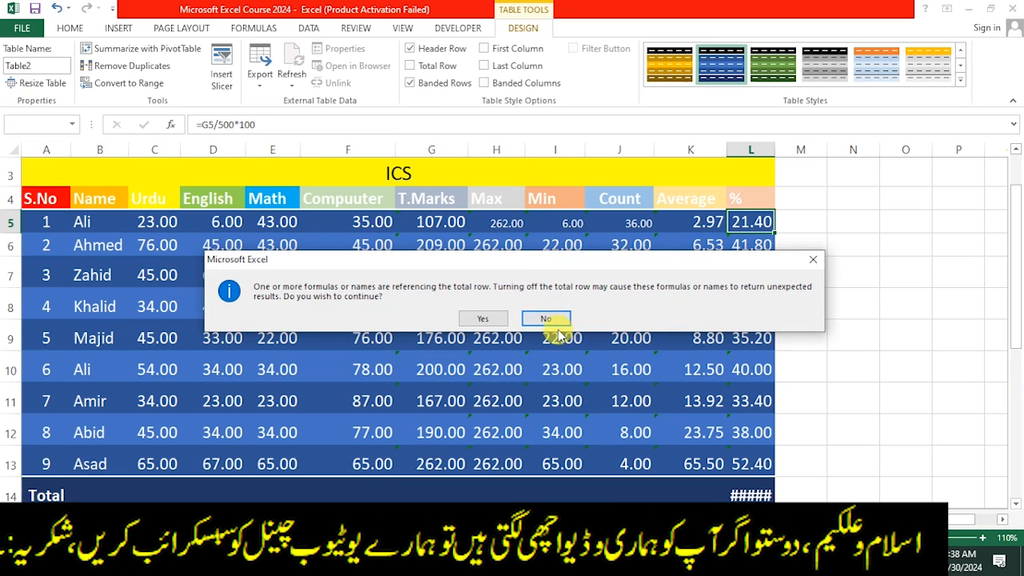
left_click(548, 318)
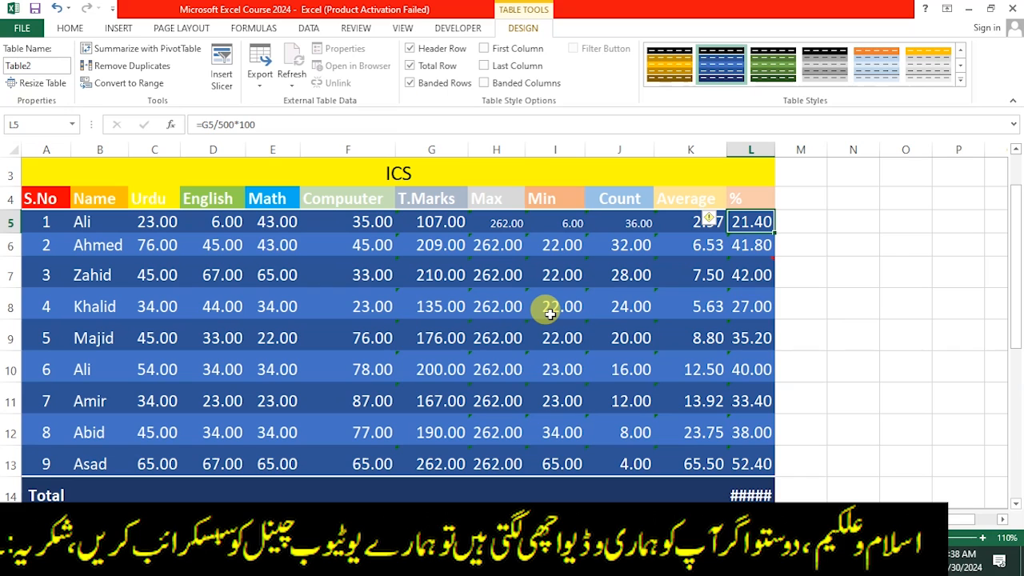
left_click(551, 314)
key("ctrl+z")
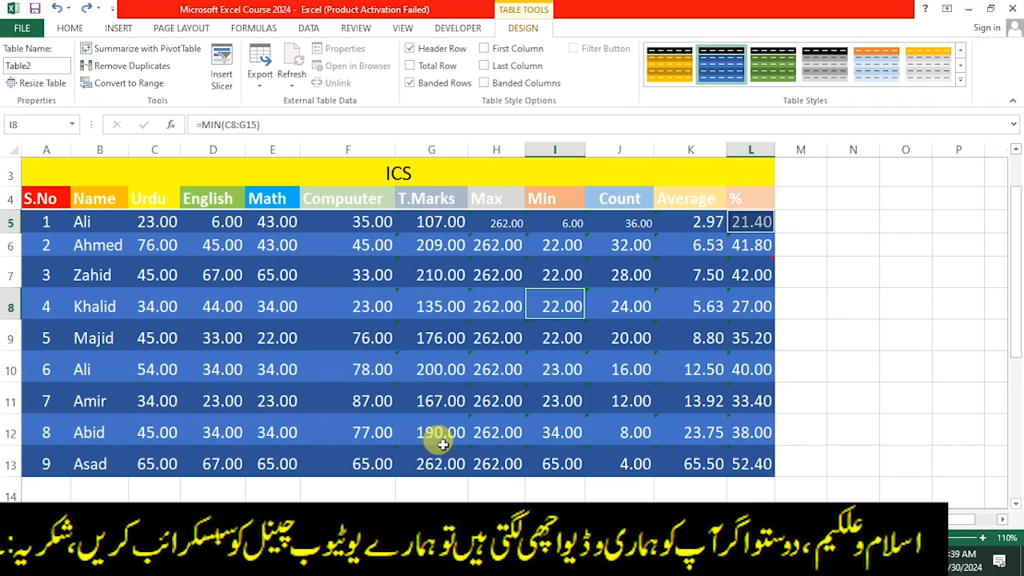
left_click(737, 488)
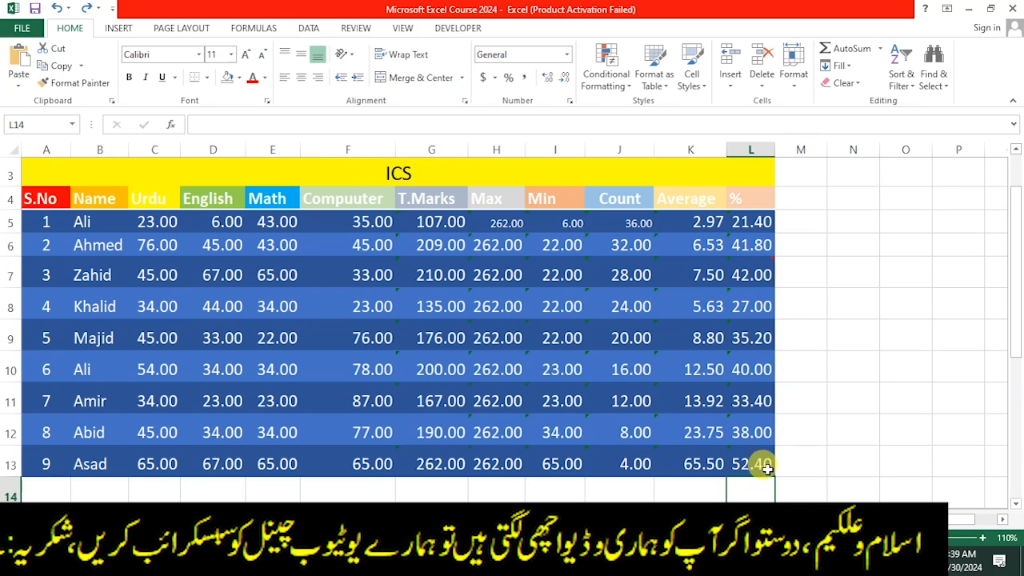
left_click(736, 457)
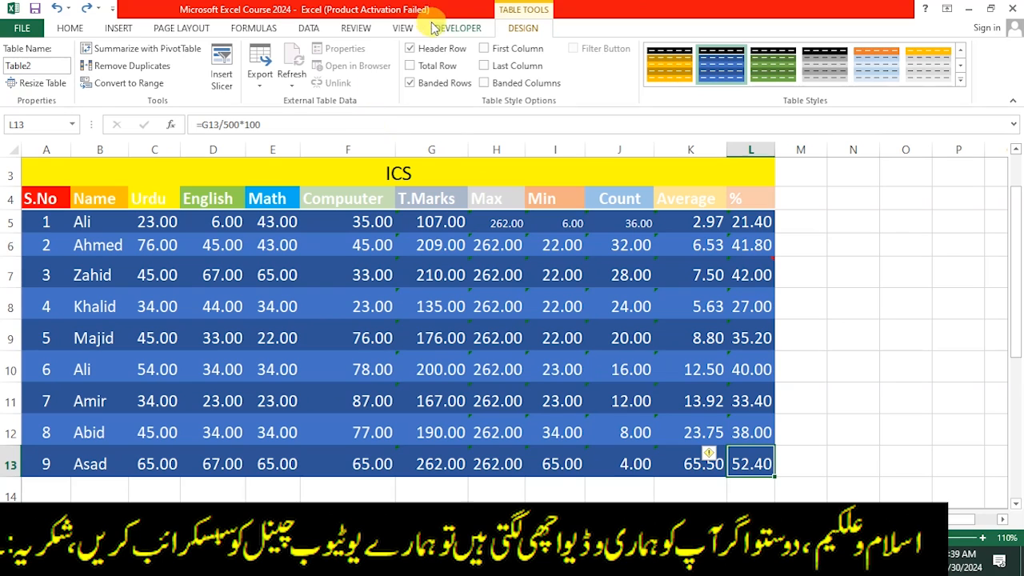
Turn on the total row for the marks table and auto-fit the % column's width
left_click(411, 67)
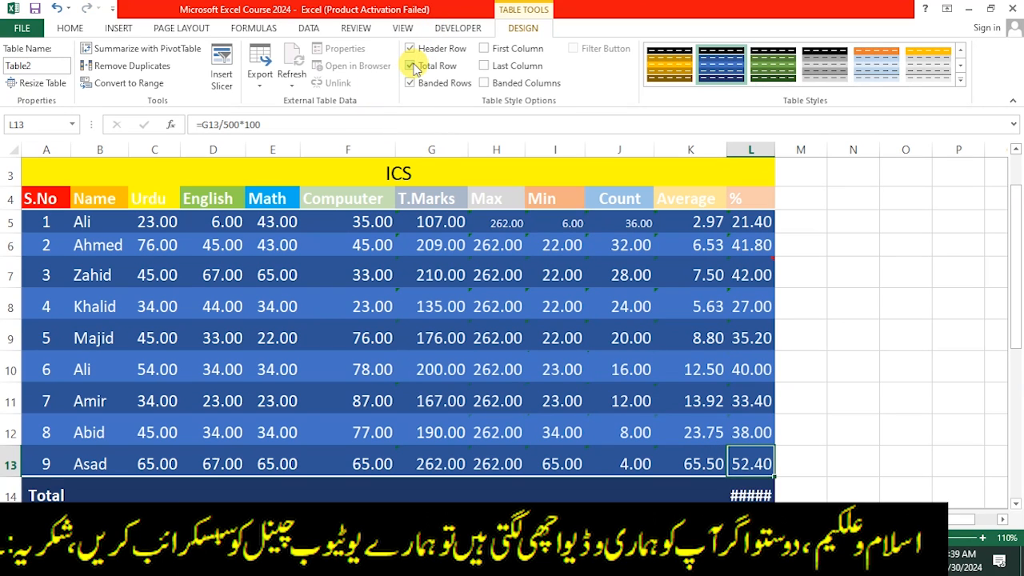
double_click(770, 152)
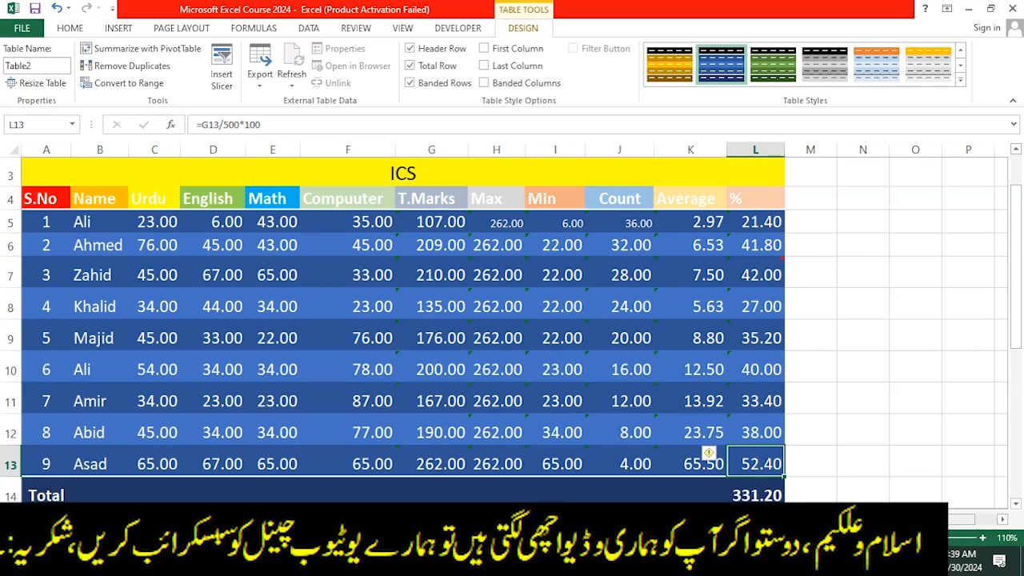
Clear the % column's total and set the Average column's total row function to Min
left_click(756, 491)
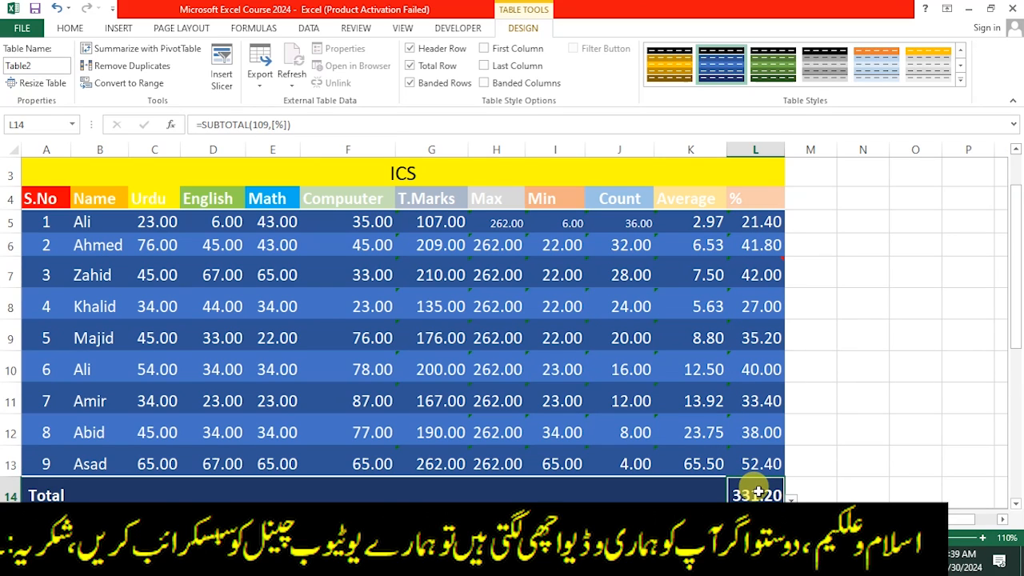
key("Delete")
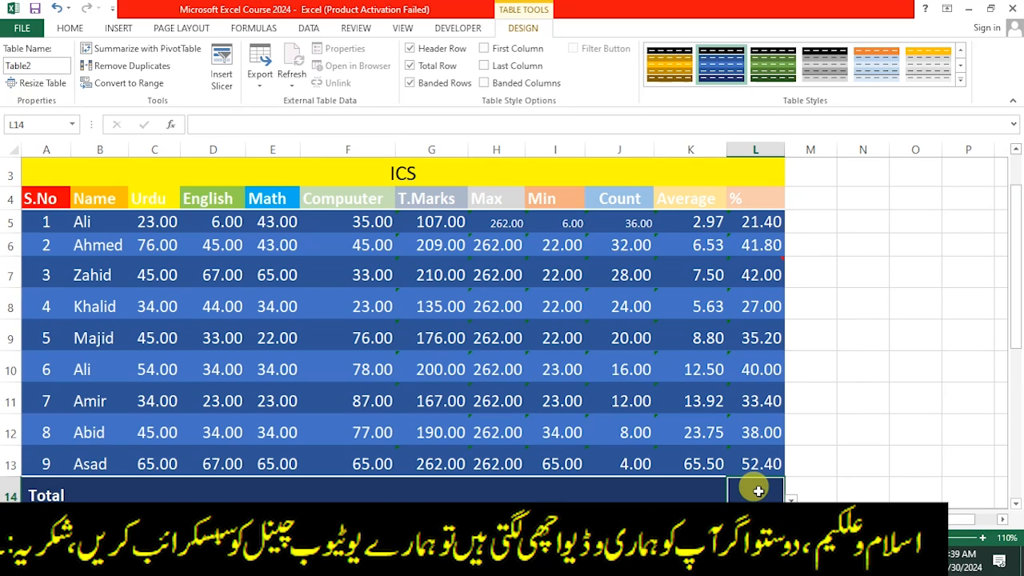
left_click(661, 489)
left_click(734, 498)
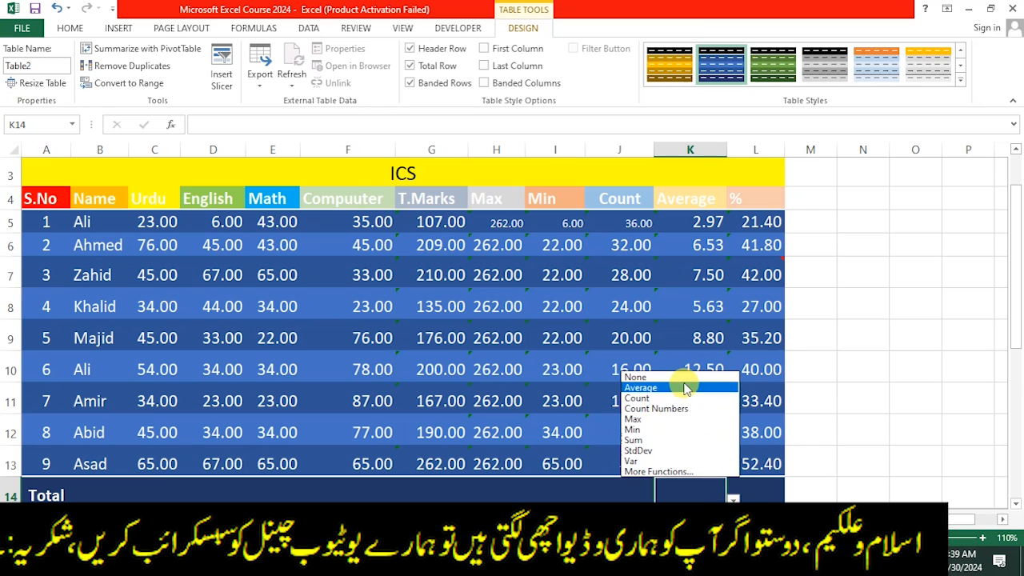
left_click(699, 436)
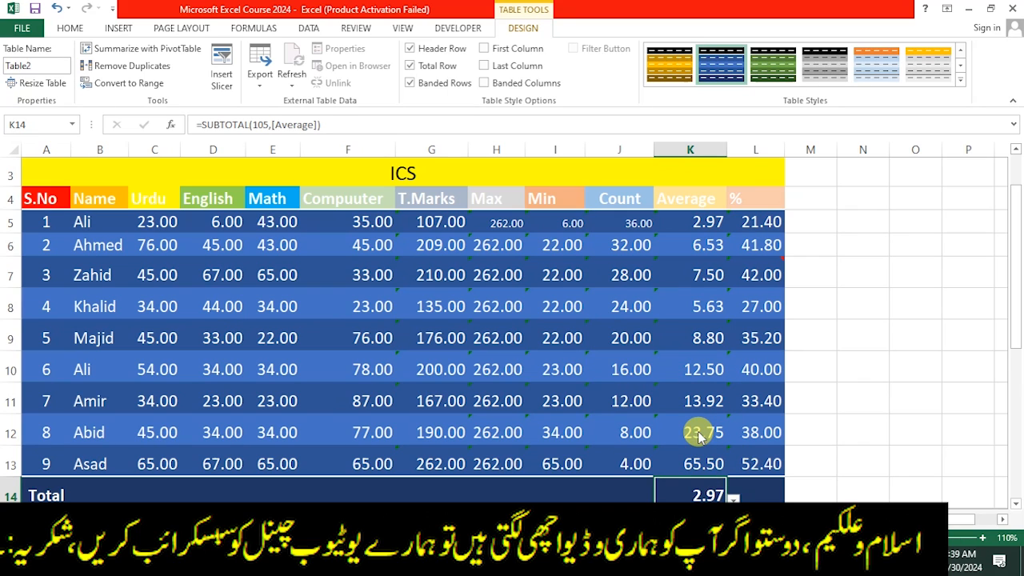
Change the Average column's total row function to StdDev and then to Count
left_click(734, 498)
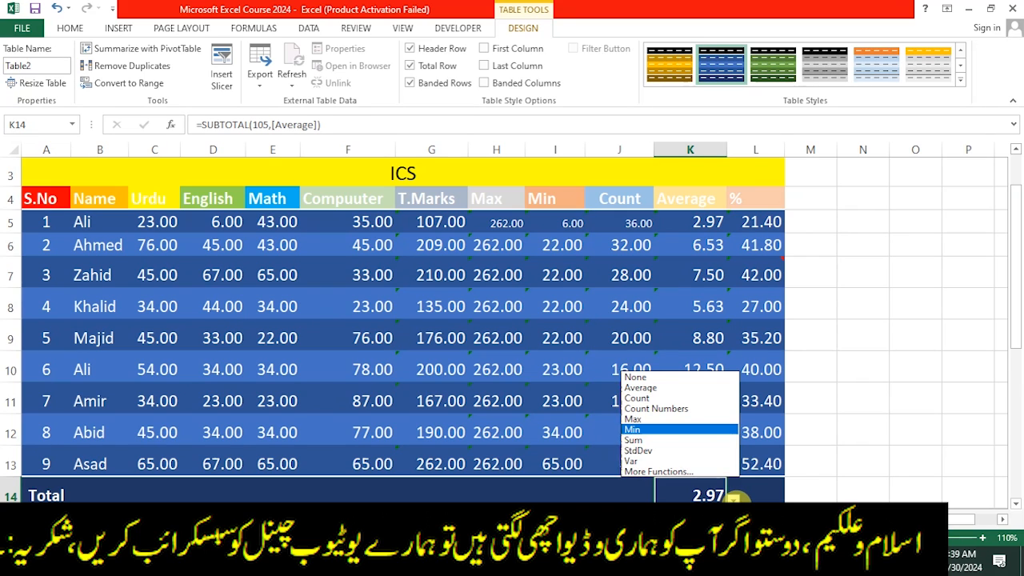
left_click(692, 451)
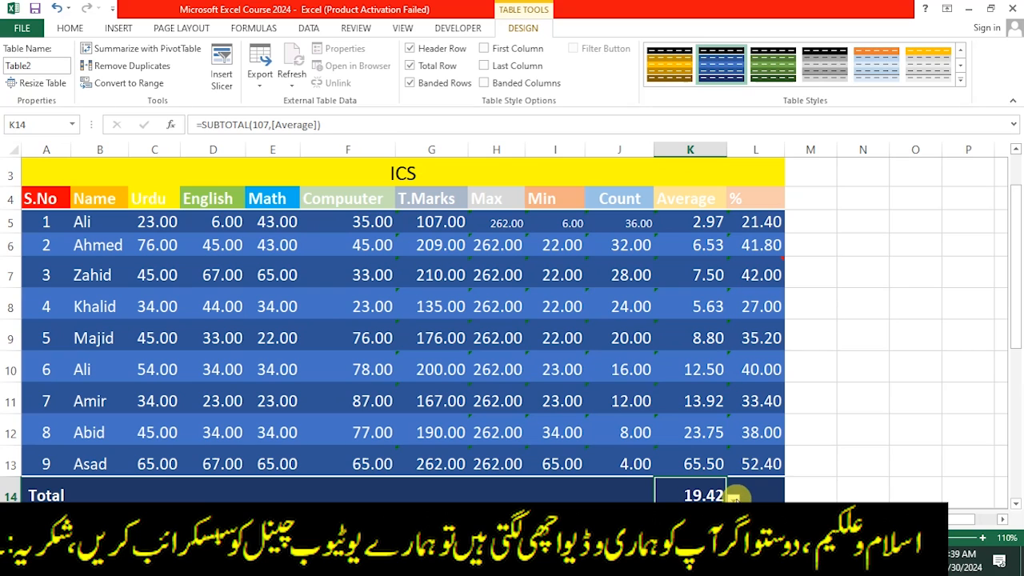
left_click(735, 498)
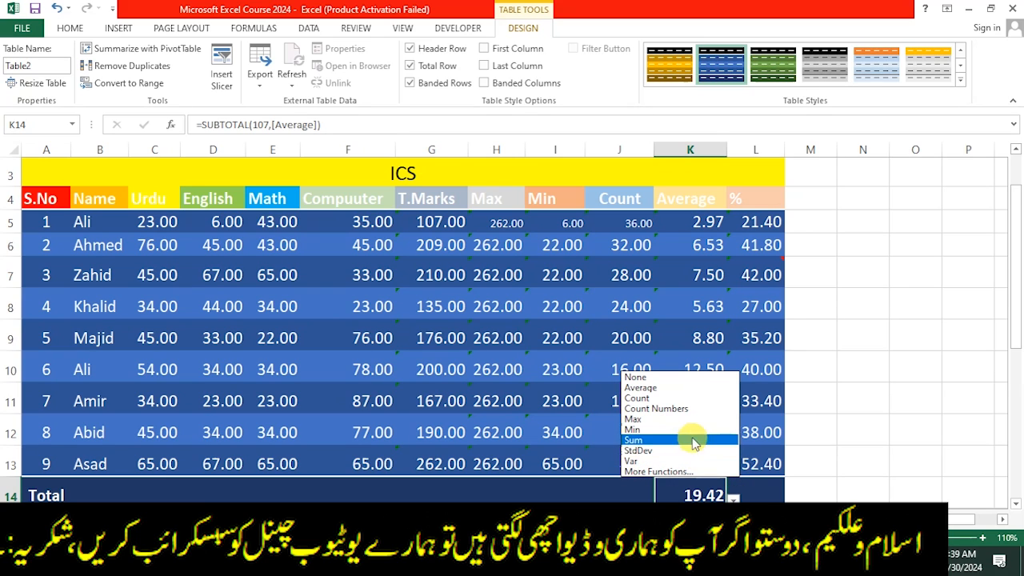
left_click(681, 400)
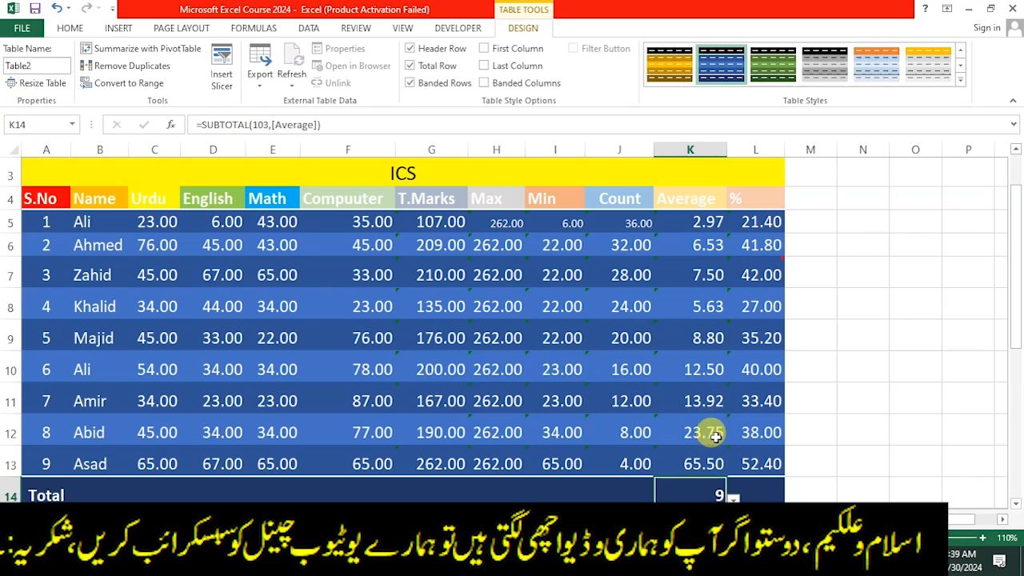
Set the Count column's total row function to Count Numbers and then change it to Average
left_click(609, 490)
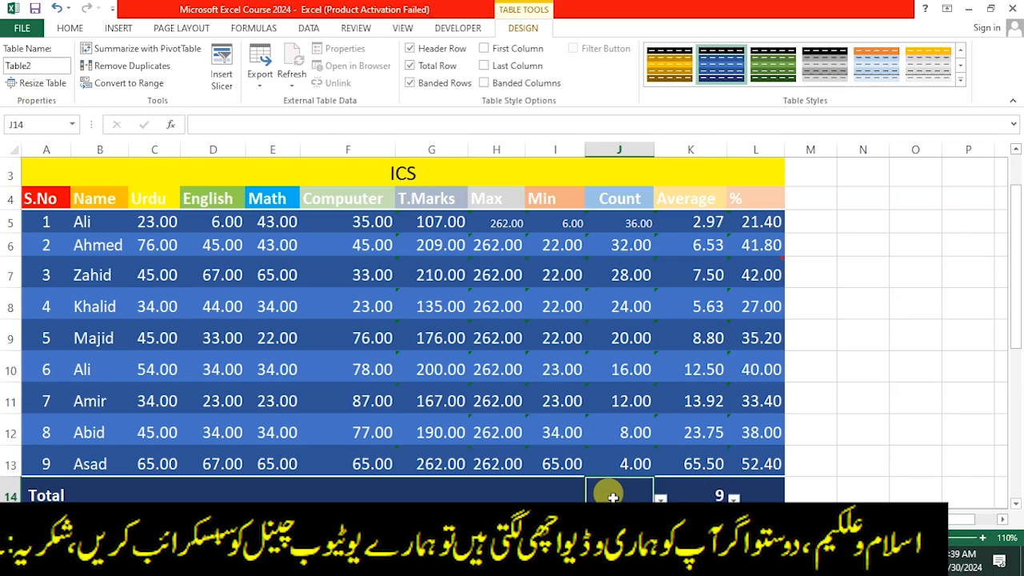
left_click(661, 498)
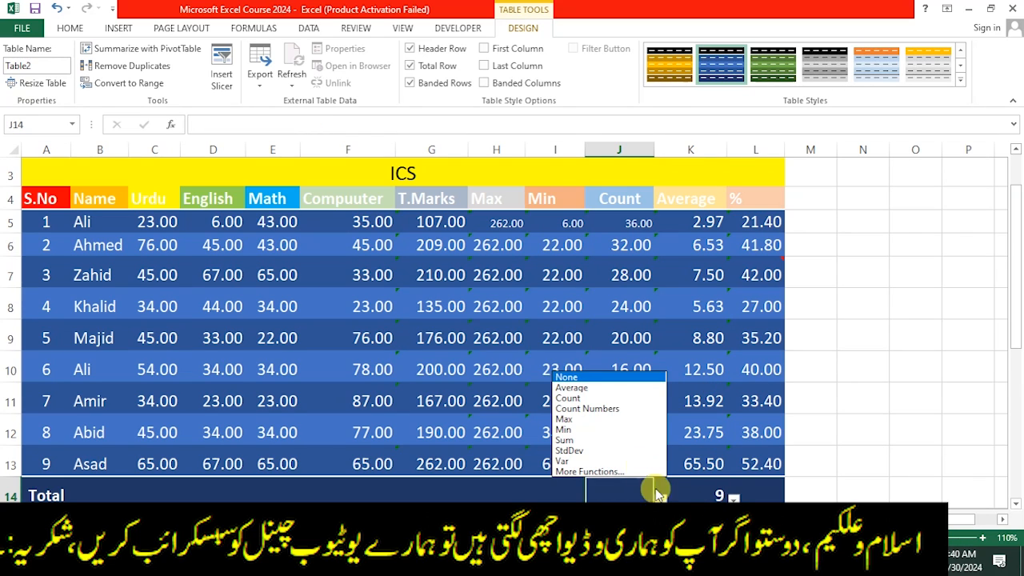
left_click(613, 409)
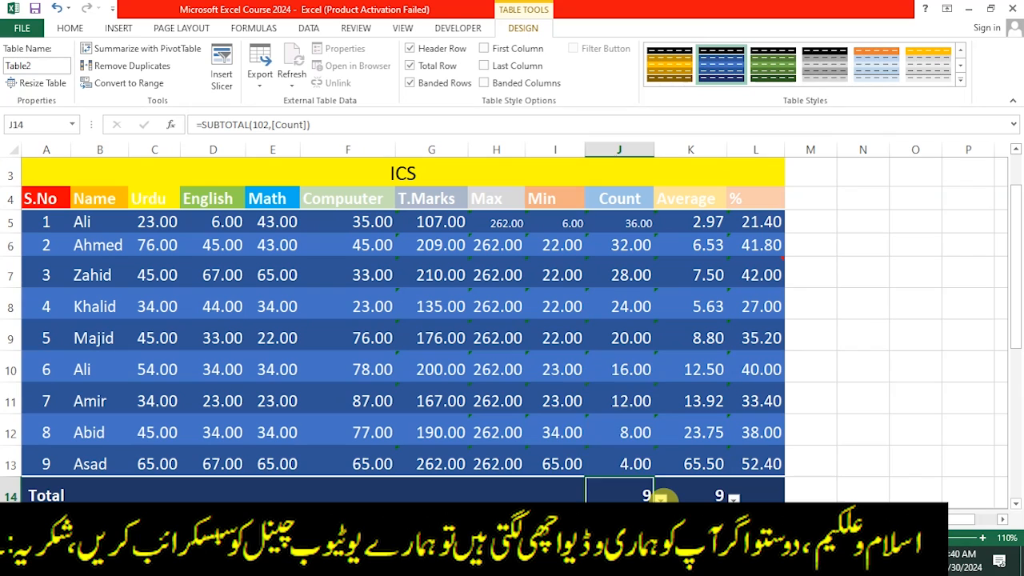
left_click(661, 498)
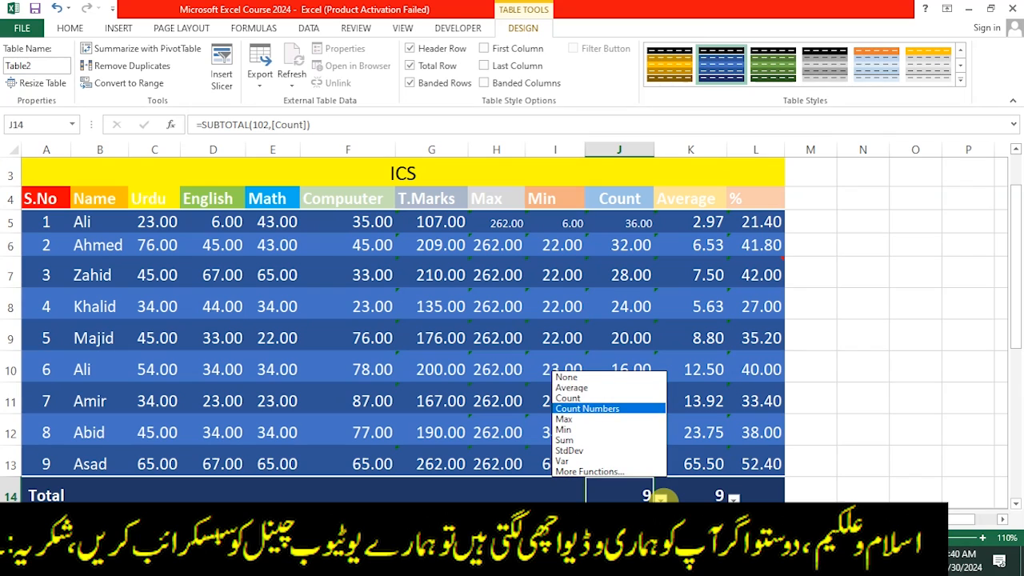
left_click(614, 389)
left_click(603, 389)
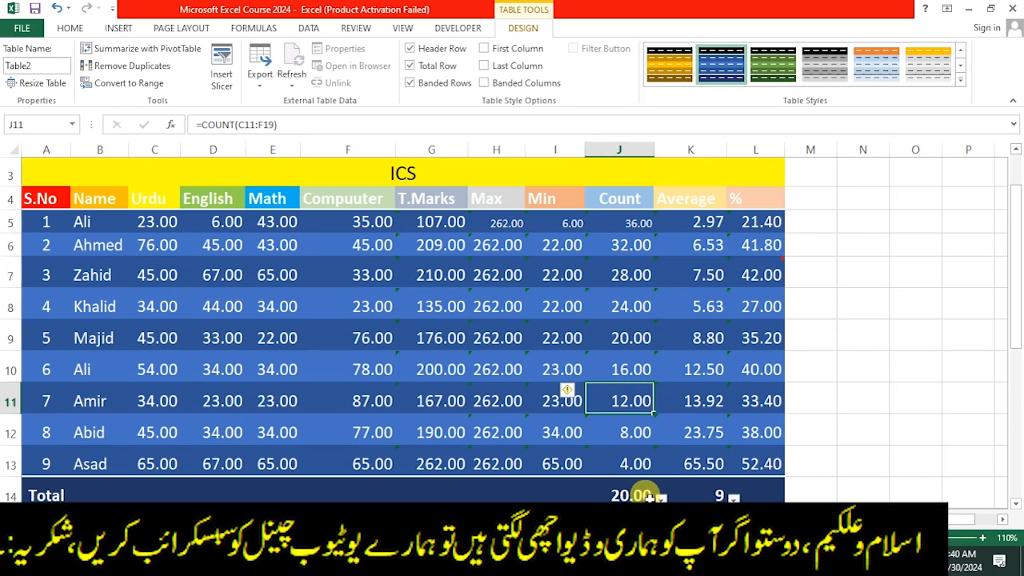
Turn off the table's total row and accept its removal
left_click(645, 494)
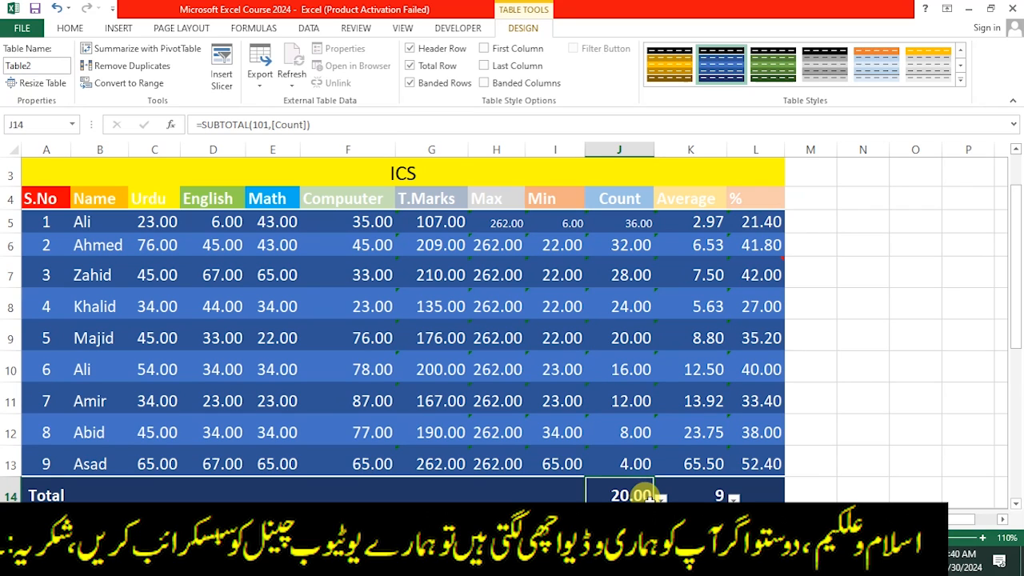
left_click(411, 66)
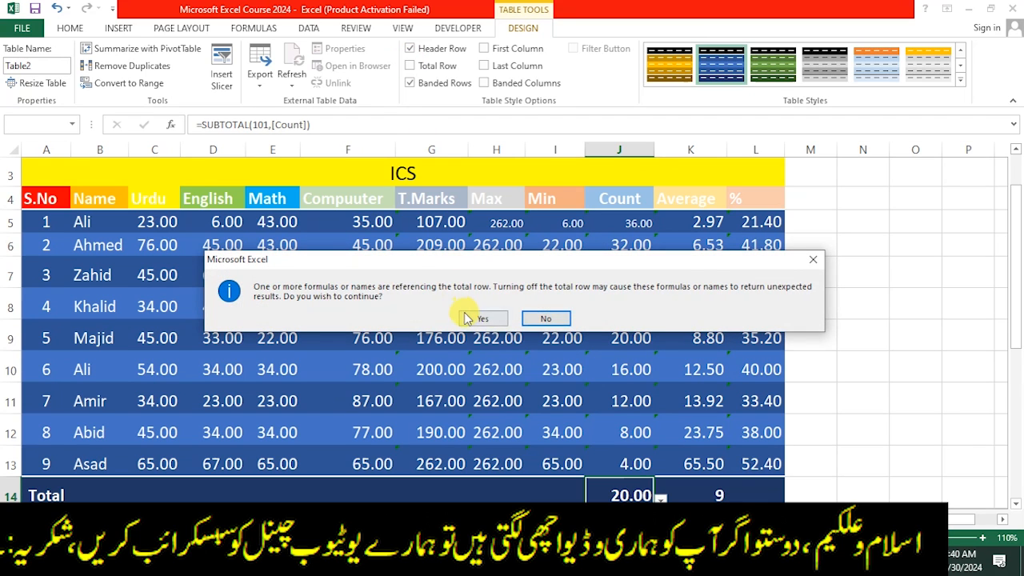
left_click(478, 319)
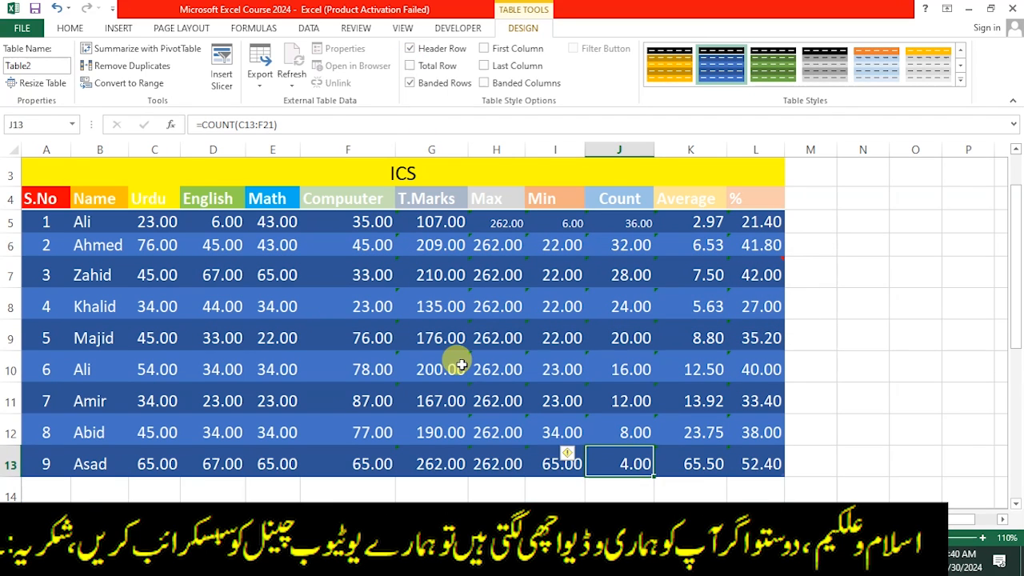
left_click(488, 418)
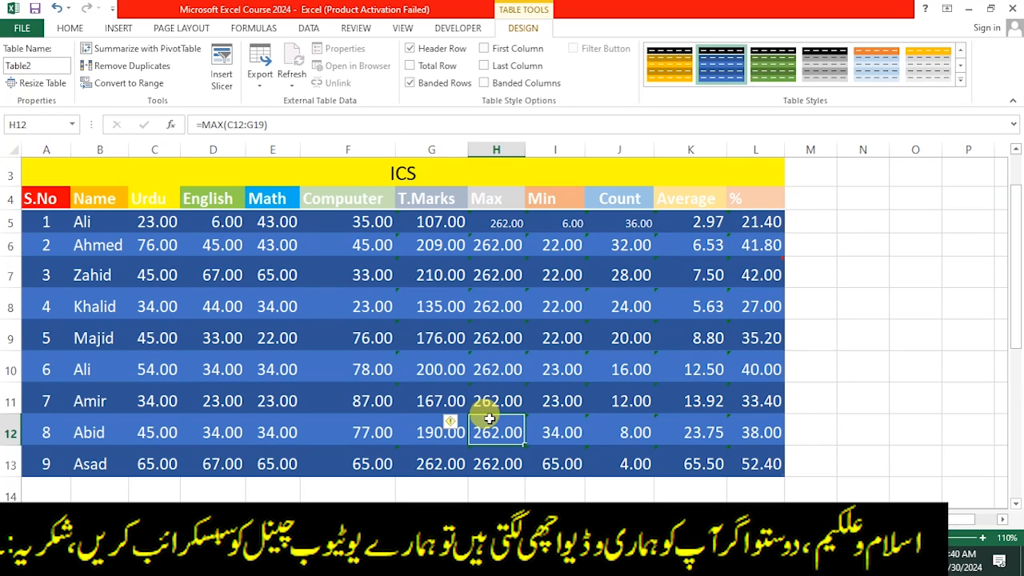
left_click(436, 334)
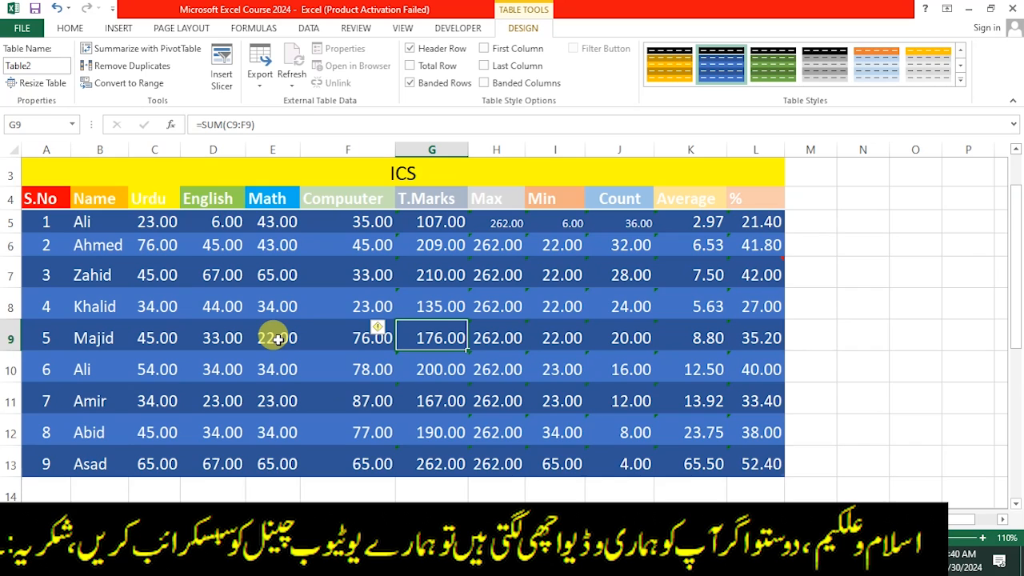
scroll(276, 339, "down", 2)
scroll(276, 339, "up", 3)
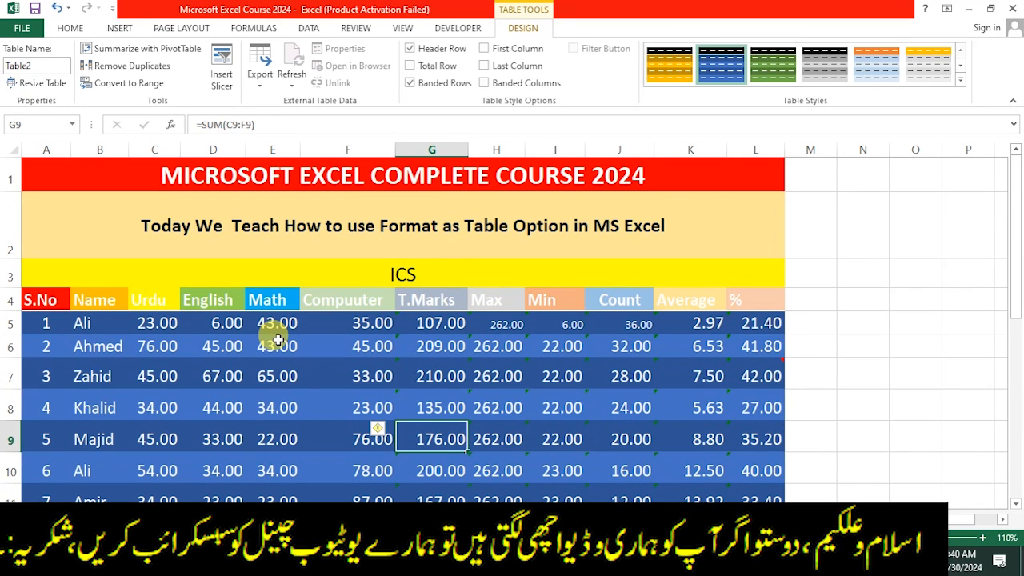
scroll(276, 340, "down", 1)
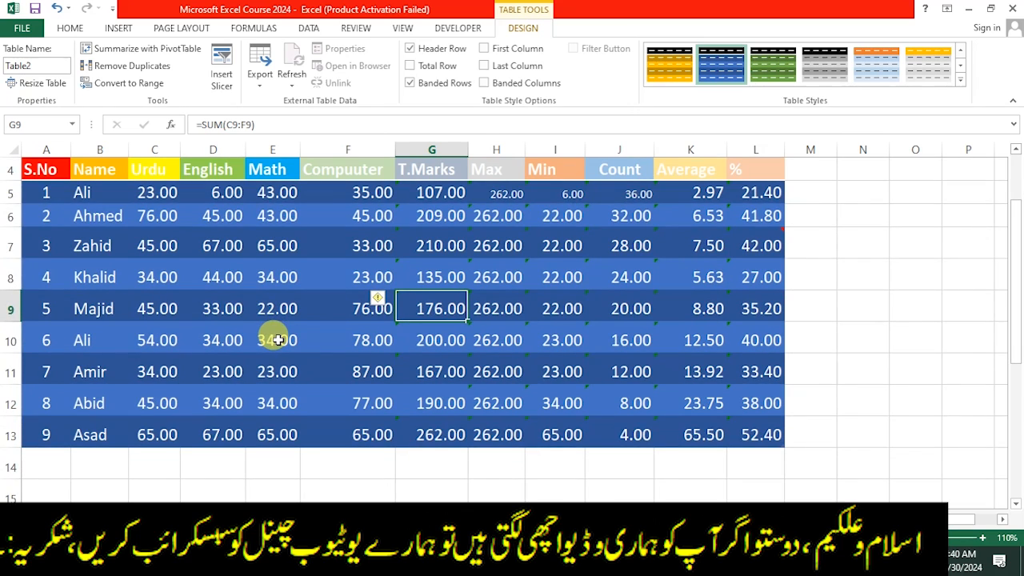
scroll(276, 340, "down", 1)
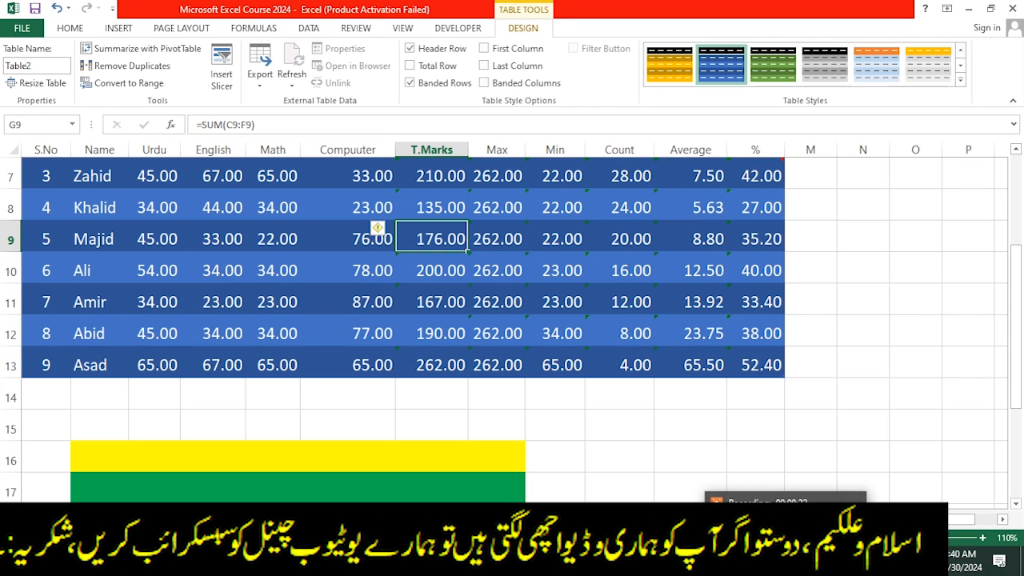
left_click(615, 256)
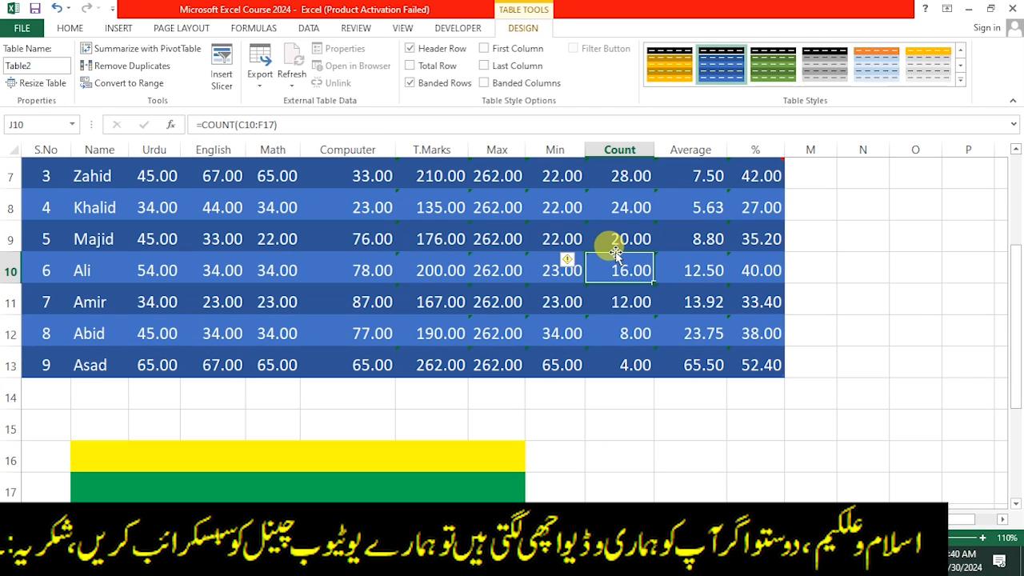